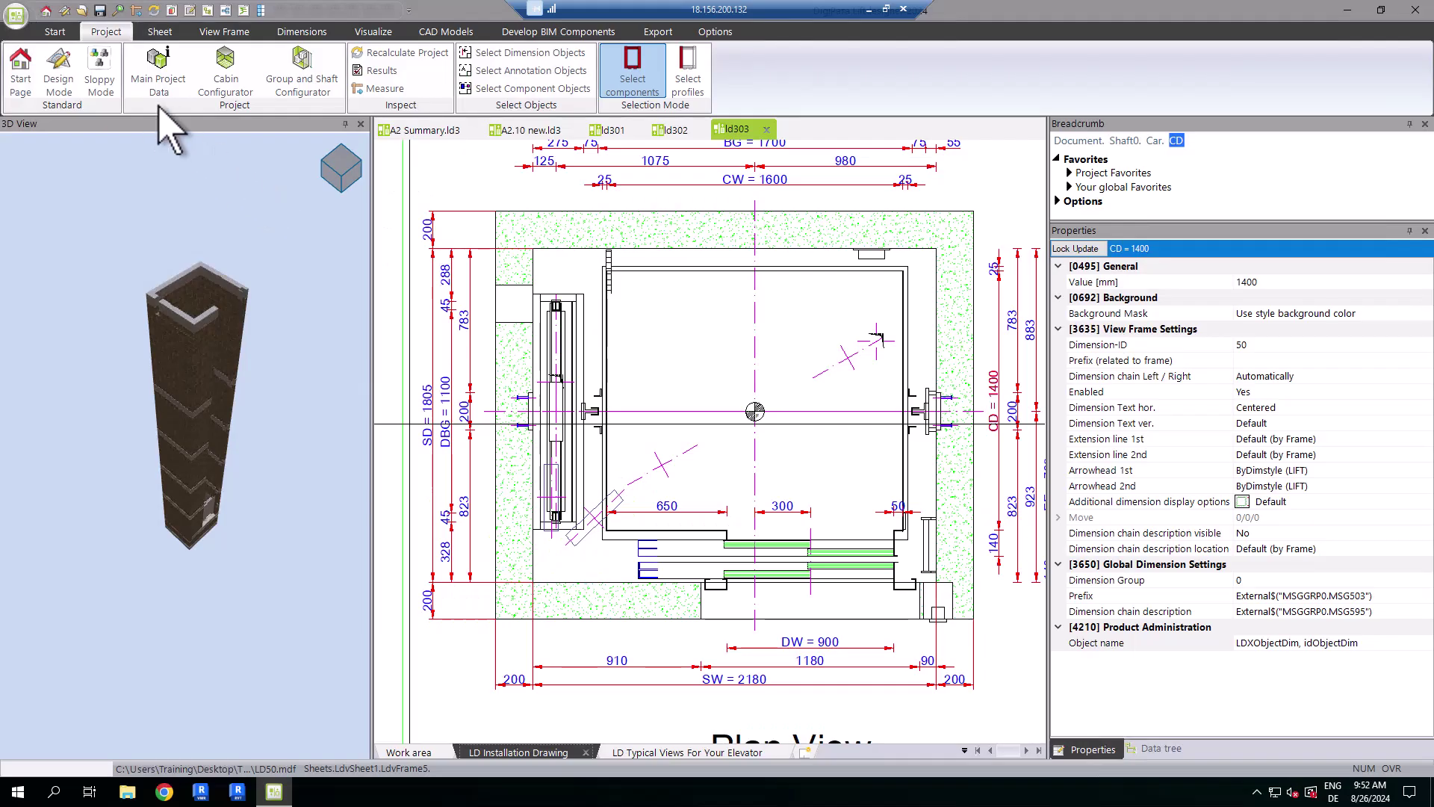
# Step: In Main Project Data, set the Machine Room's Load Hook for Installation to Active with the Loadhook product
pyautogui.click(167, 93)
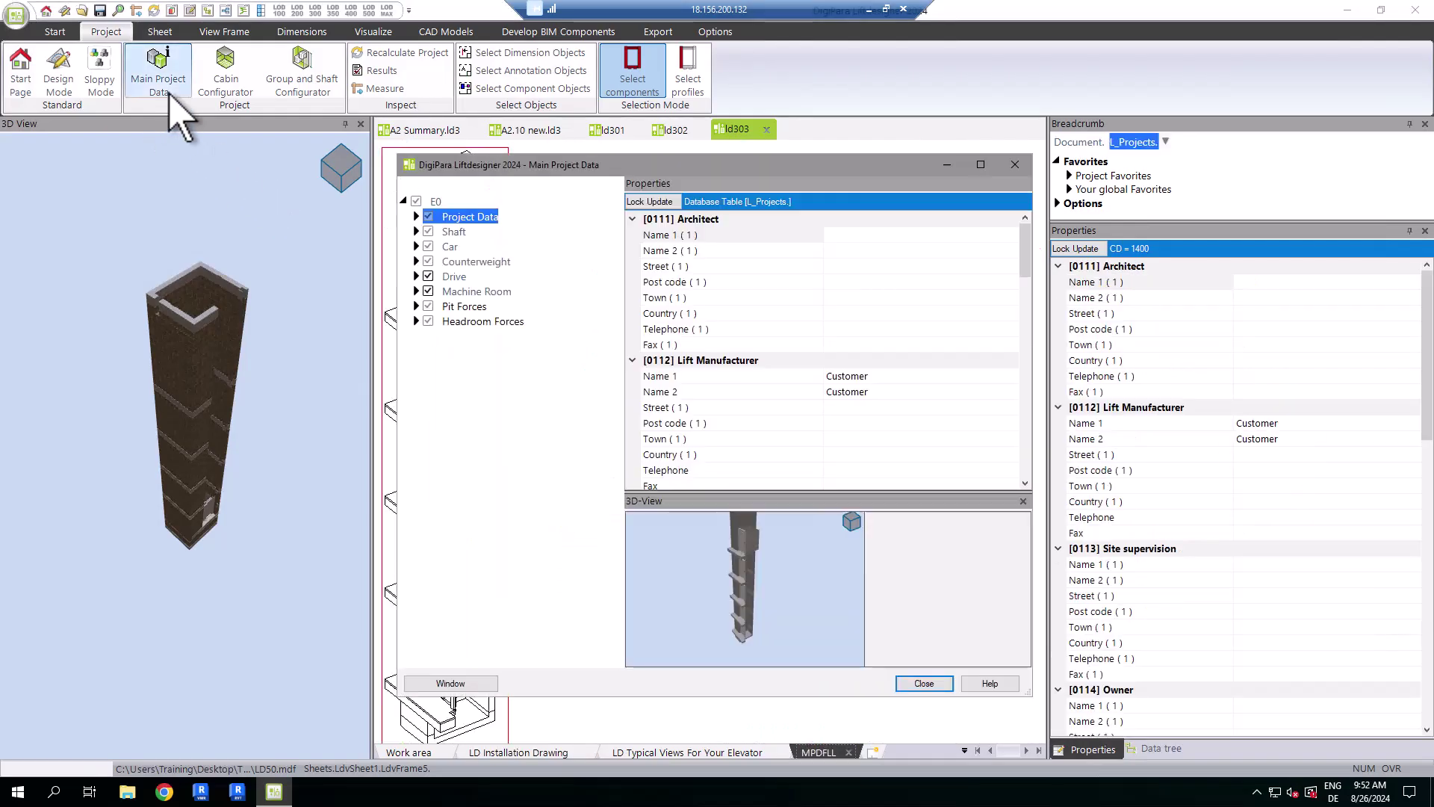
pyautogui.click(417, 292)
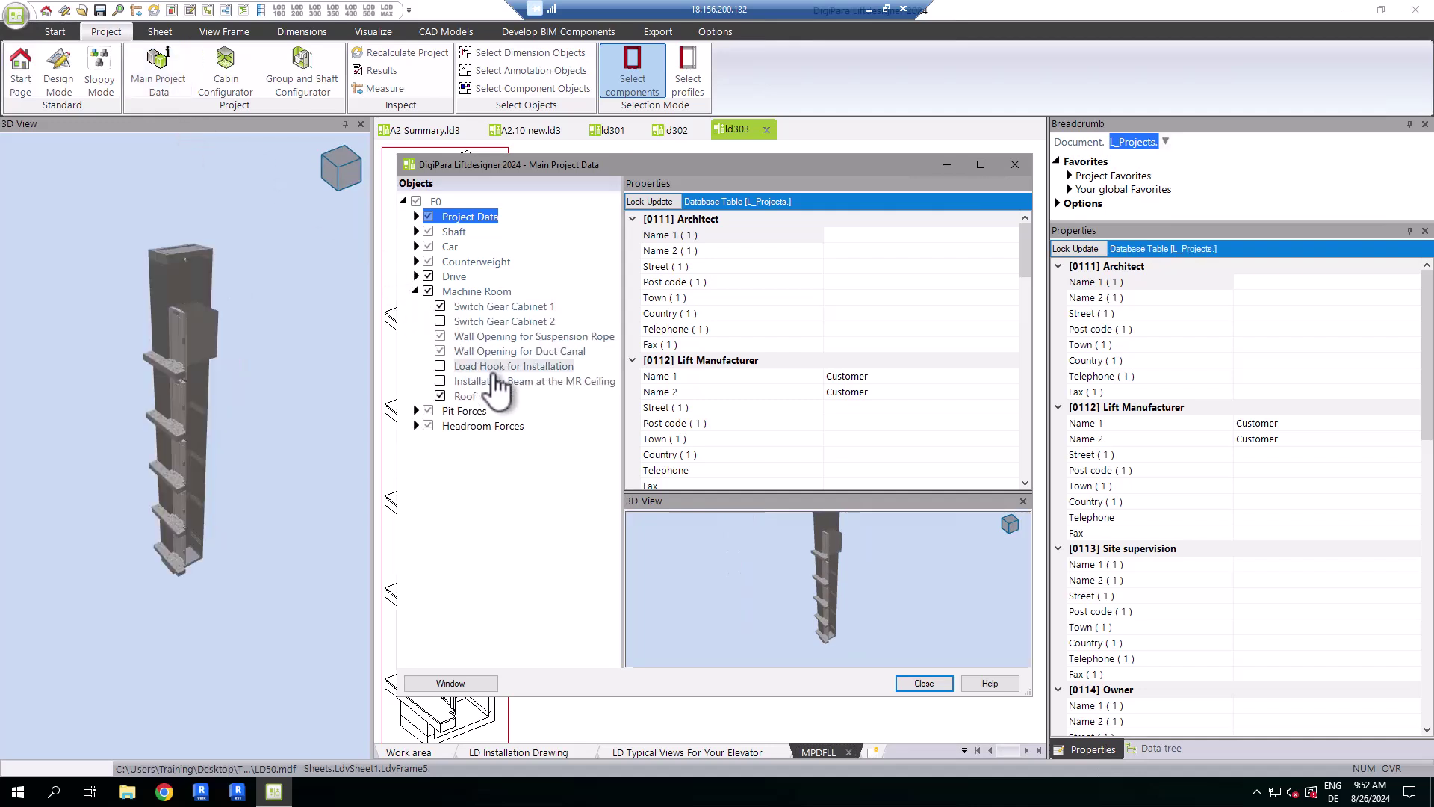
pyautogui.click(506, 367)
pyautogui.click(864, 237)
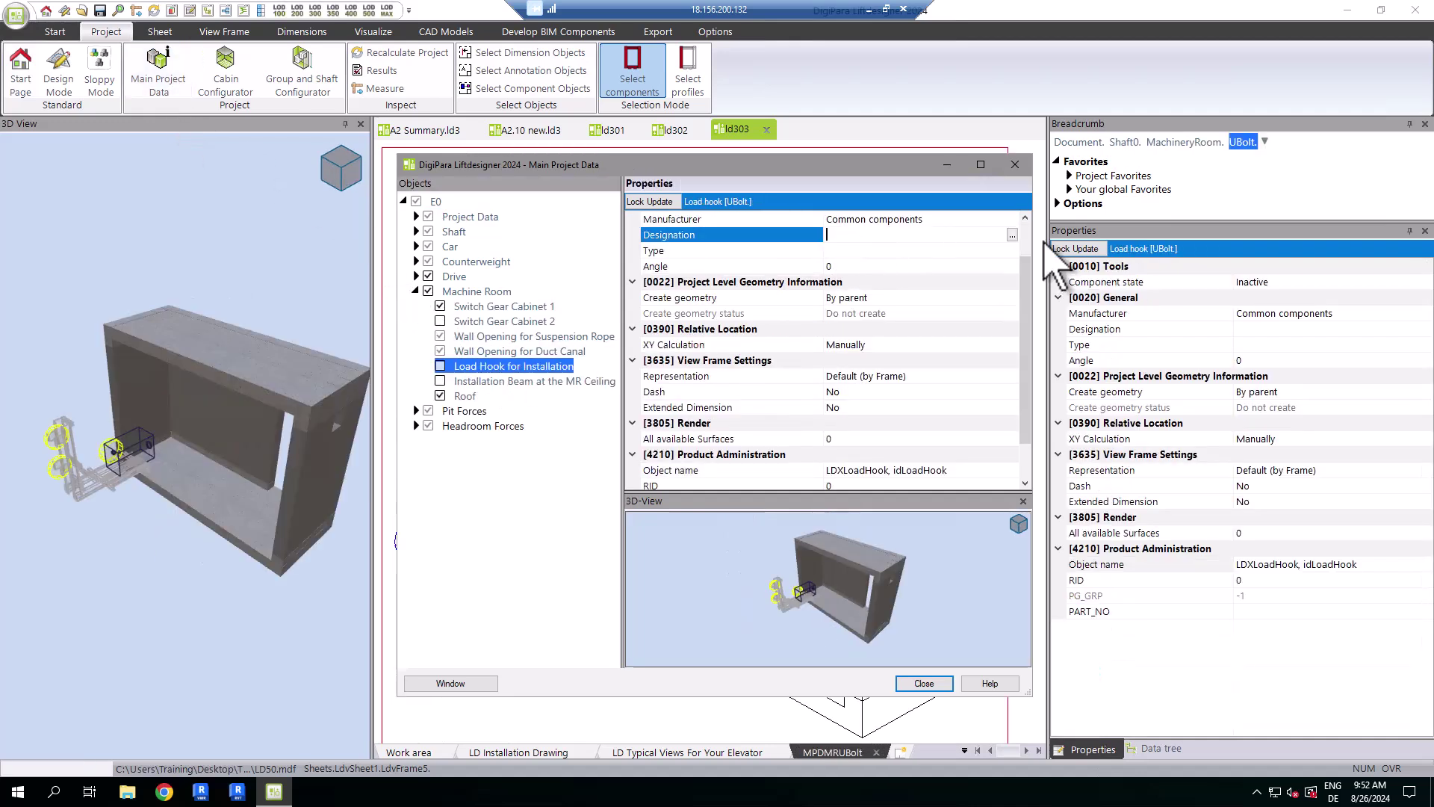
pyautogui.scroll(1, 1029, 232)
pyautogui.click(1013, 235)
pyautogui.click(1013, 235)
pyautogui.click(871, 272)
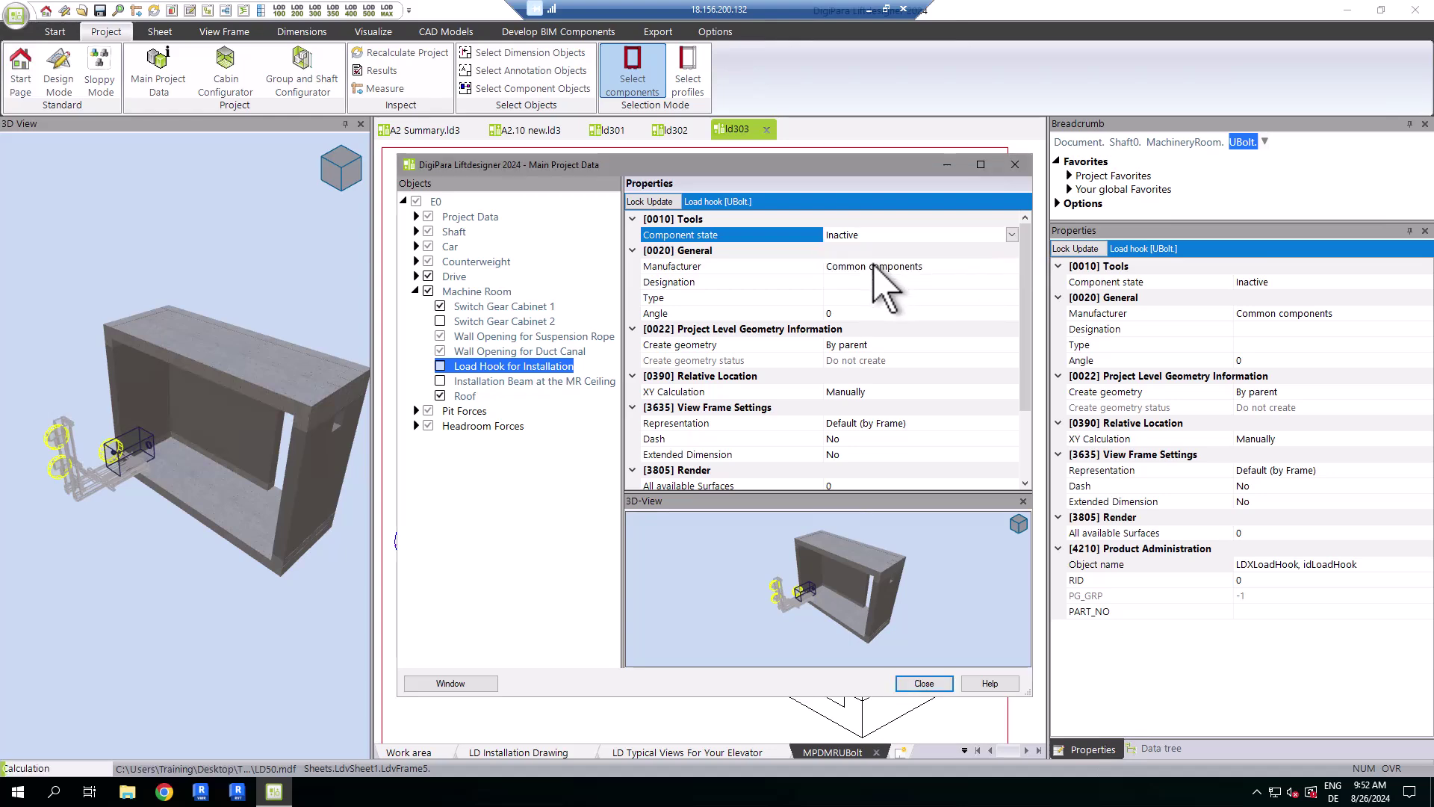
pyautogui.click(711, 249)
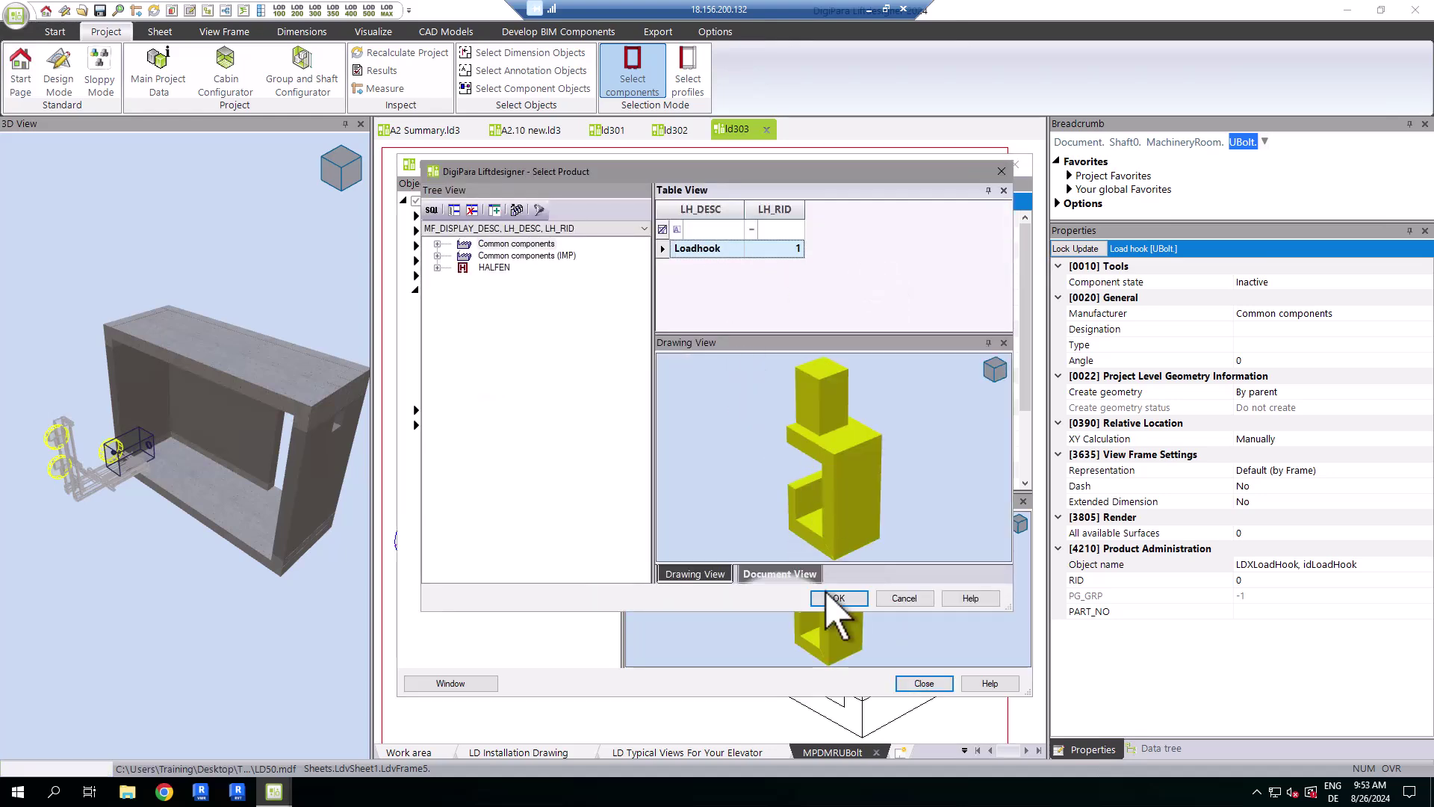
pyautogui.click(831, 598)
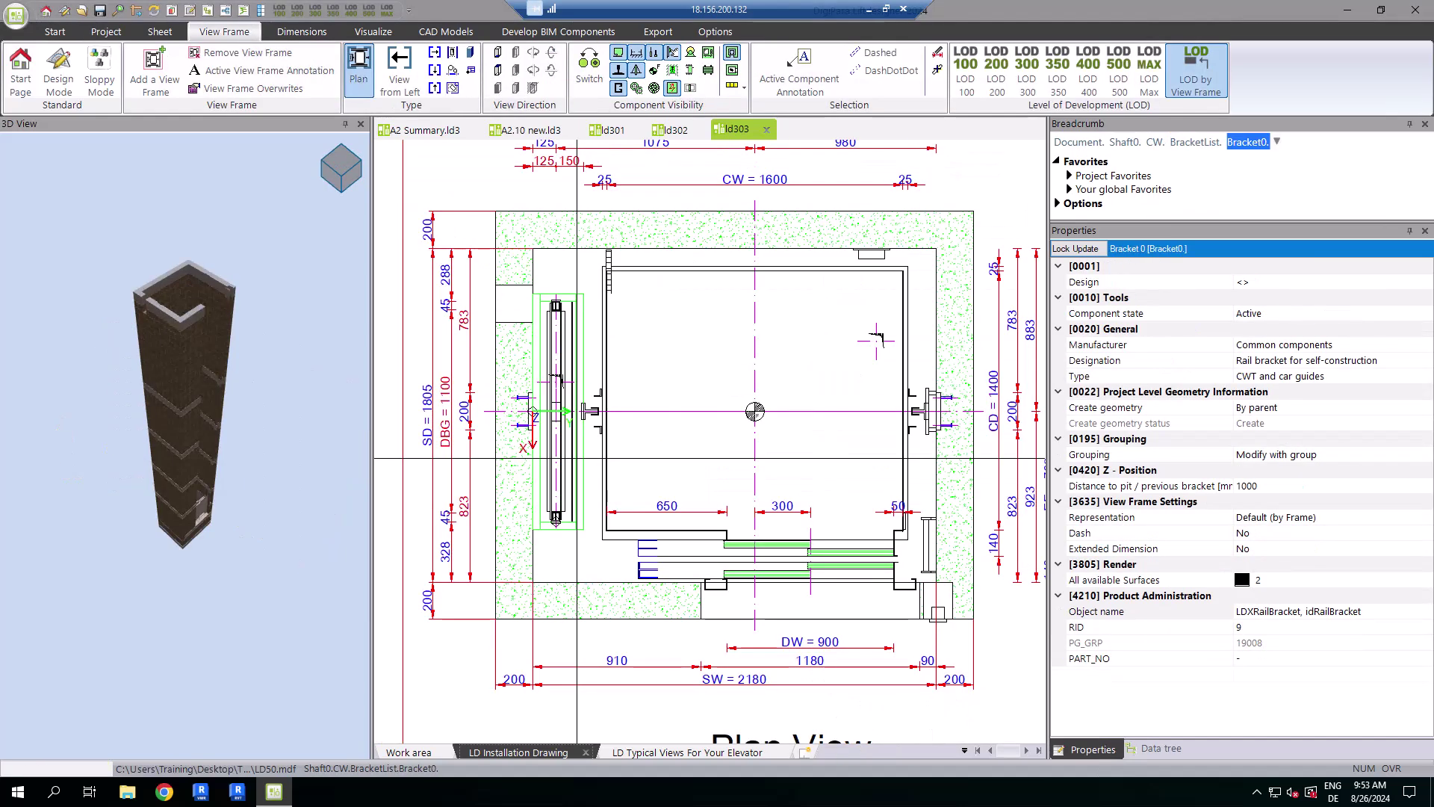
# Step: Replace Bracket0 with the Rail bracket for concrete fixing product
pyautogui.click(1241, 563)
pyautogui.click(590, 427)
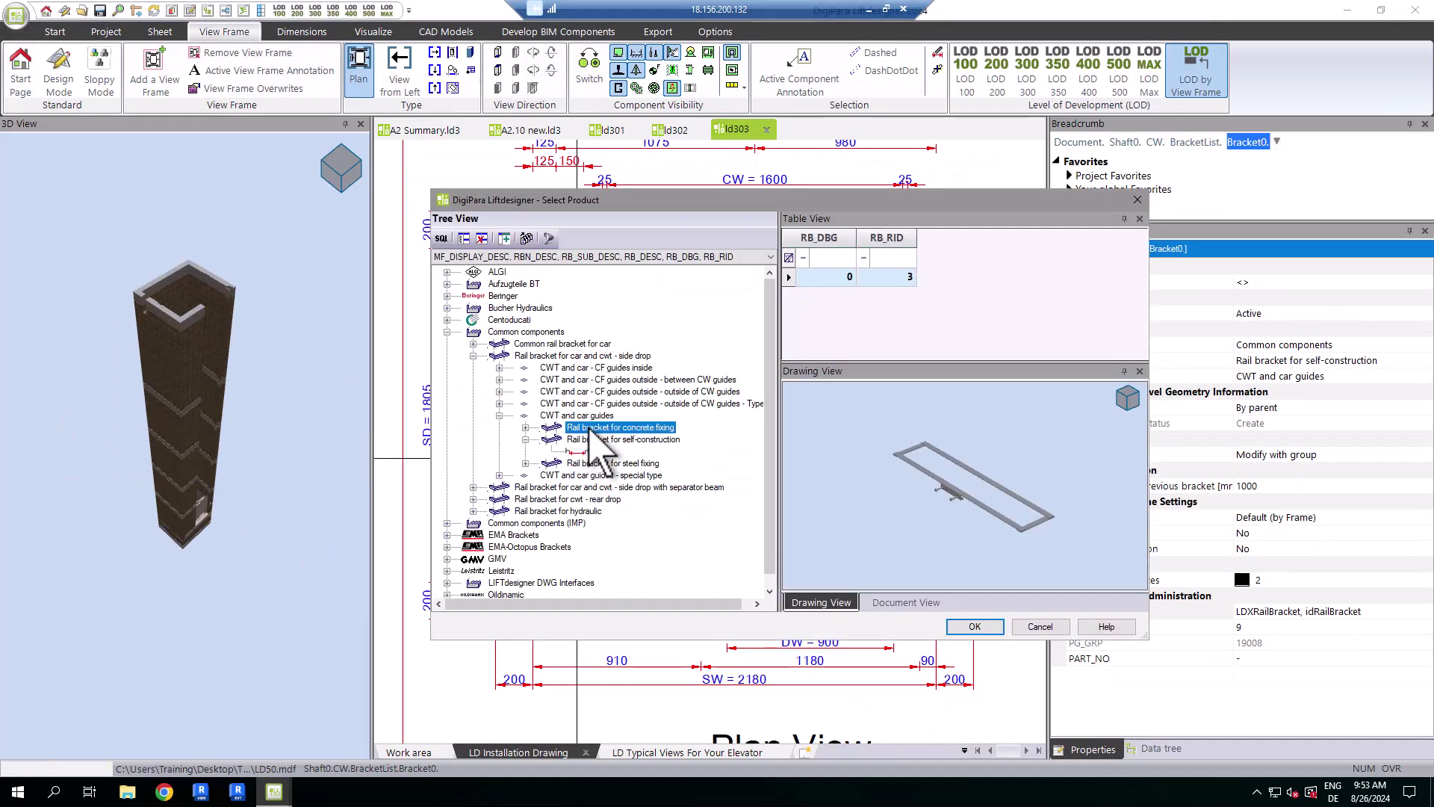
pyautogui.click(829, 278)
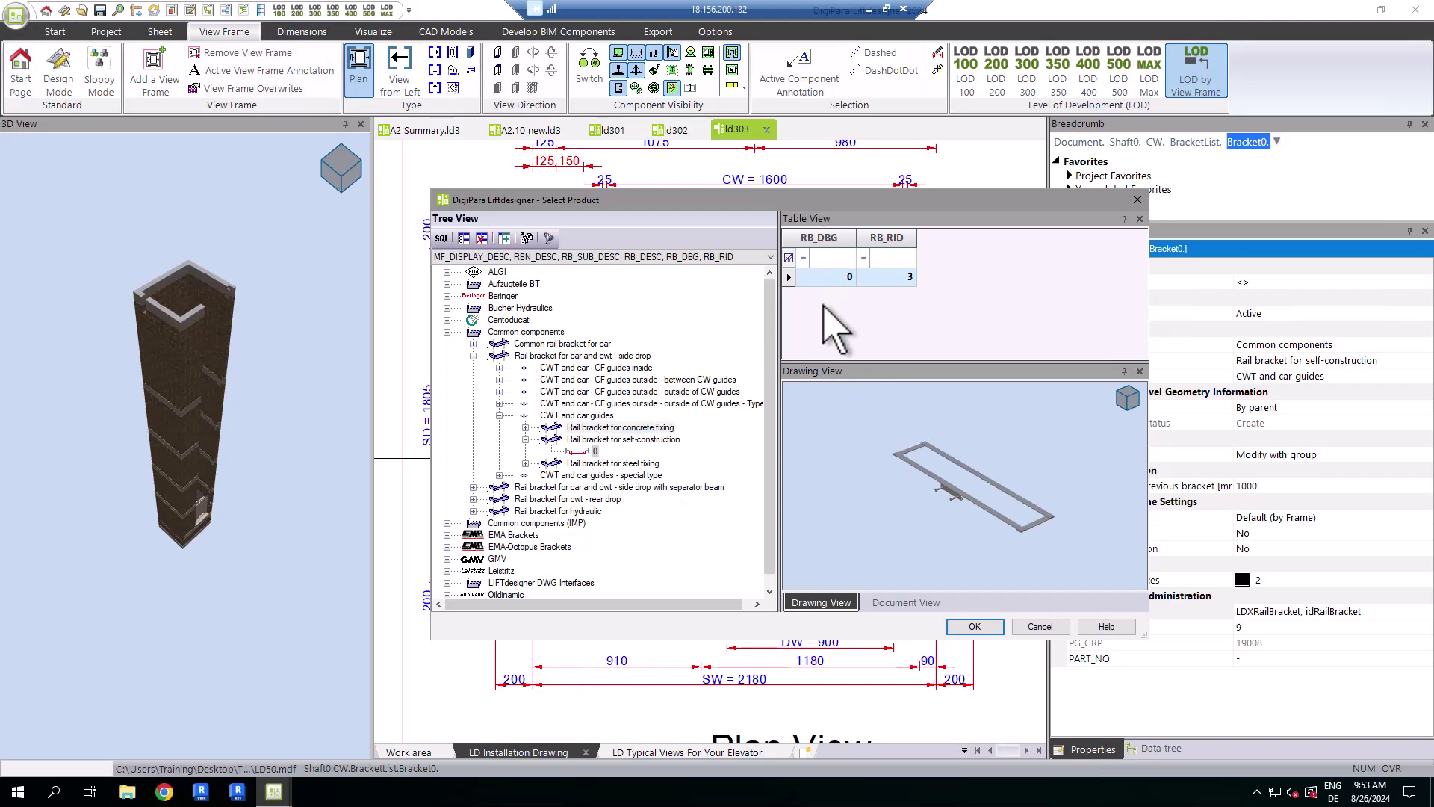
pyautogui.click(975, 626)
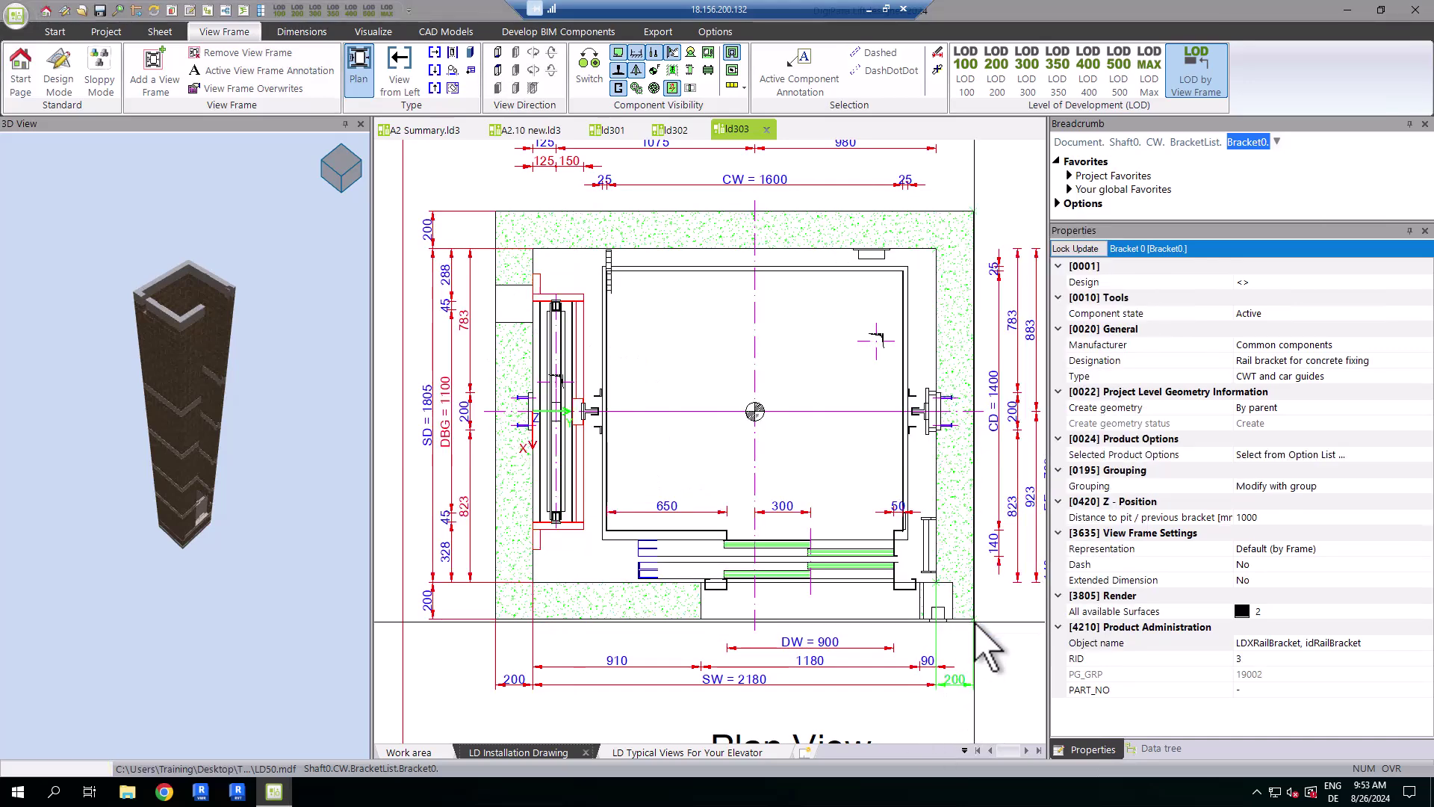
# Step: Tick the desired options in the bracket's Selected Product Options list
pyautogui.click(1393, 456)
pyautogui.click(1426, 456)
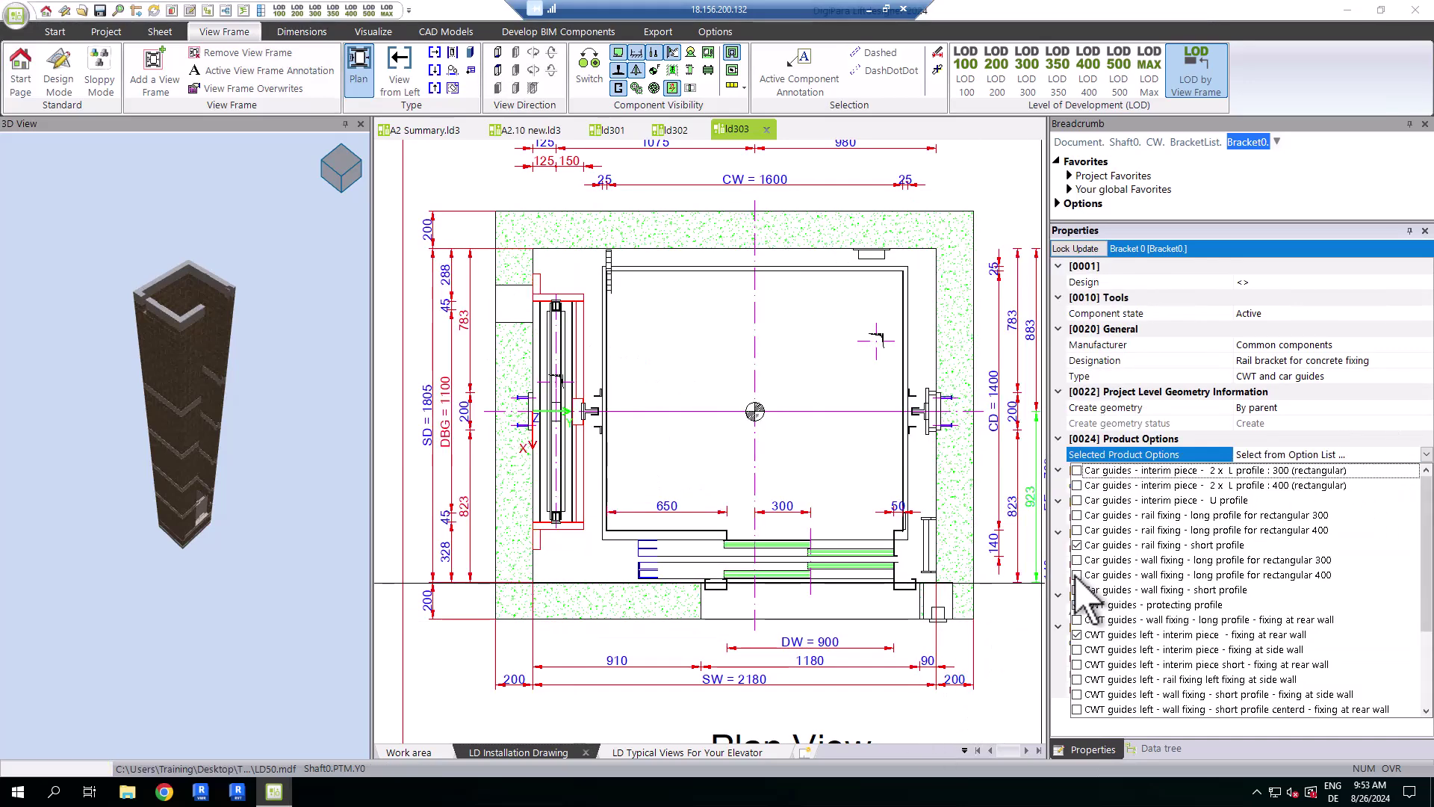
pyautogui.scroll(-3, 1091, 628)
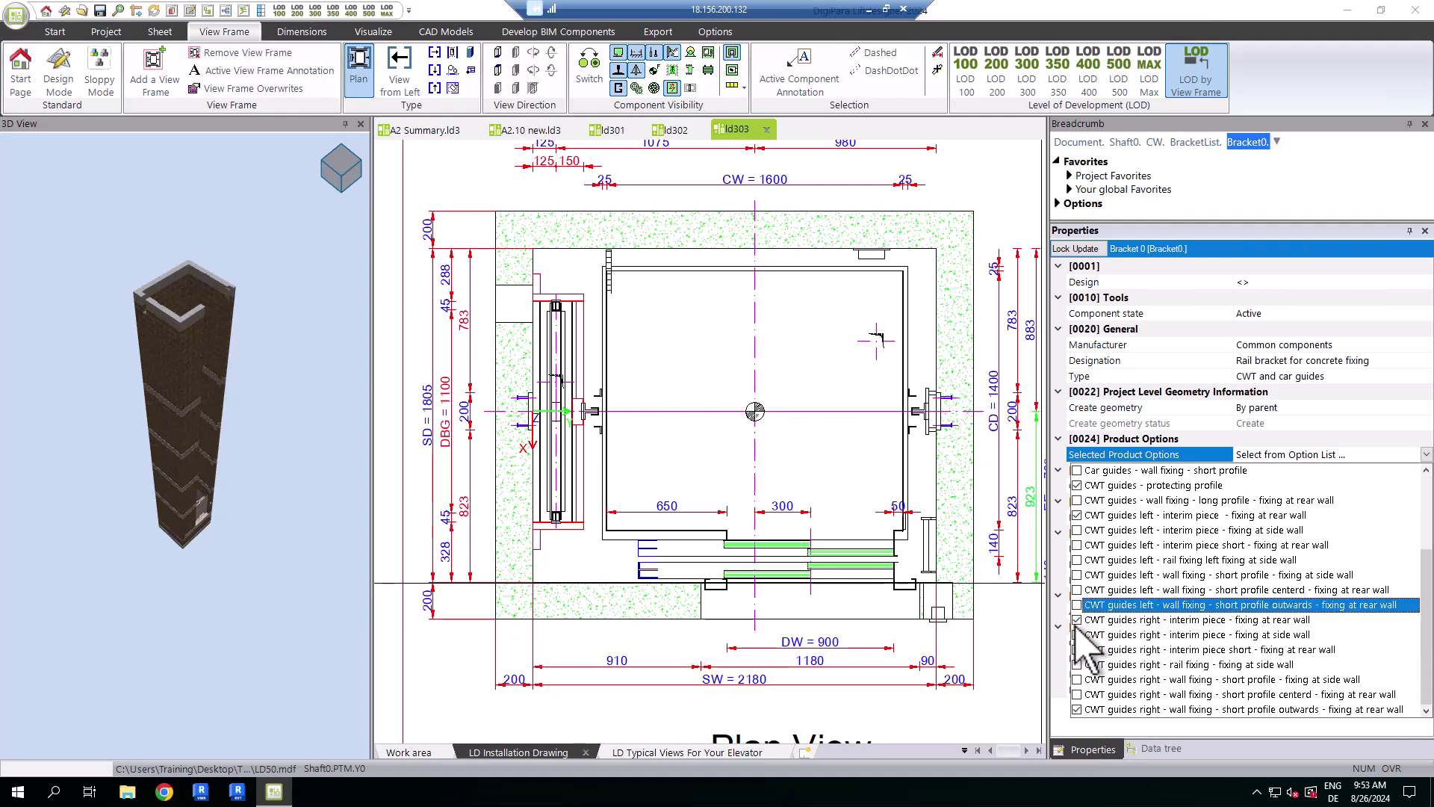
pyautogui.click(1210, 272)
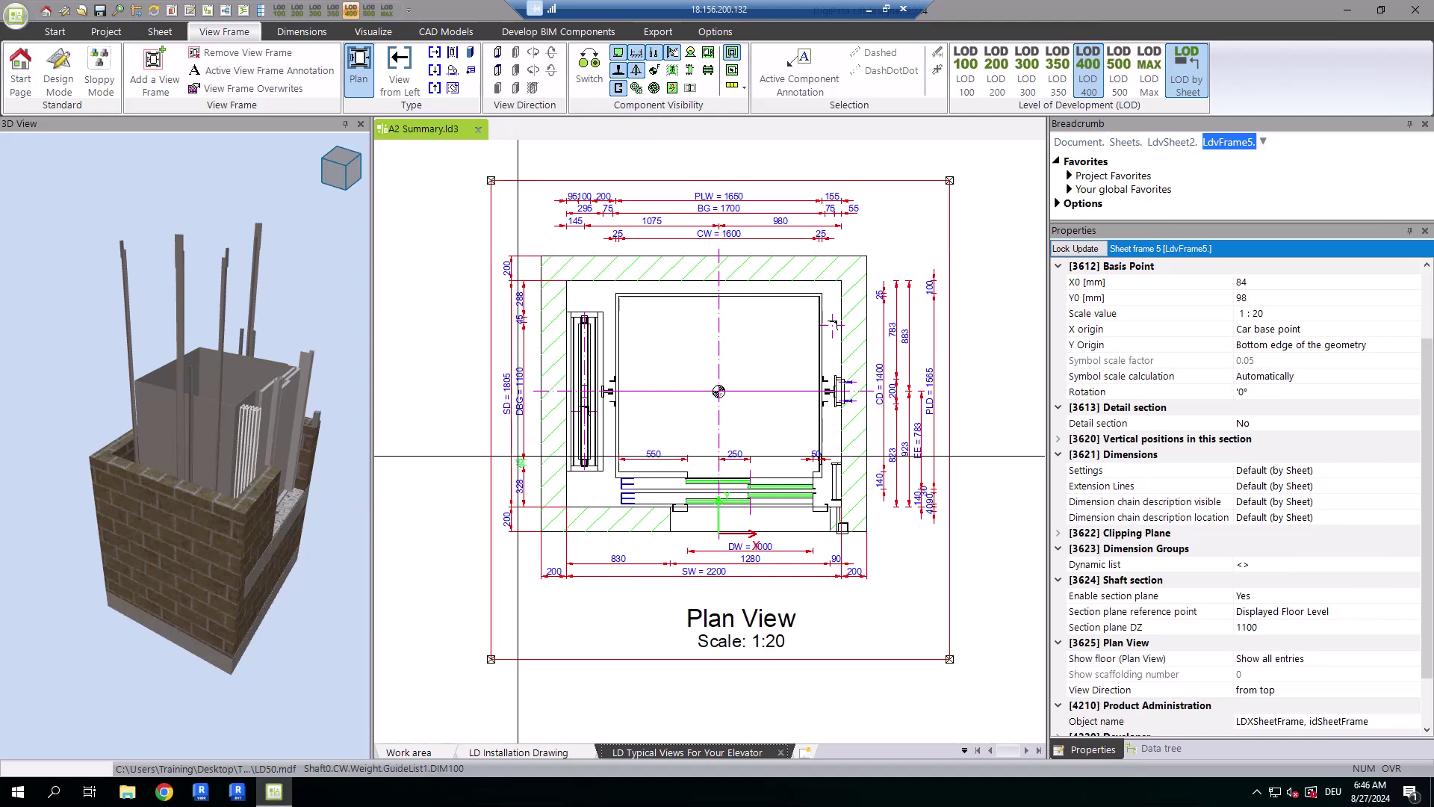
# Step: Set Anchor Rails to One for the whole rail bracket list
pyautogui.click(569, 456)
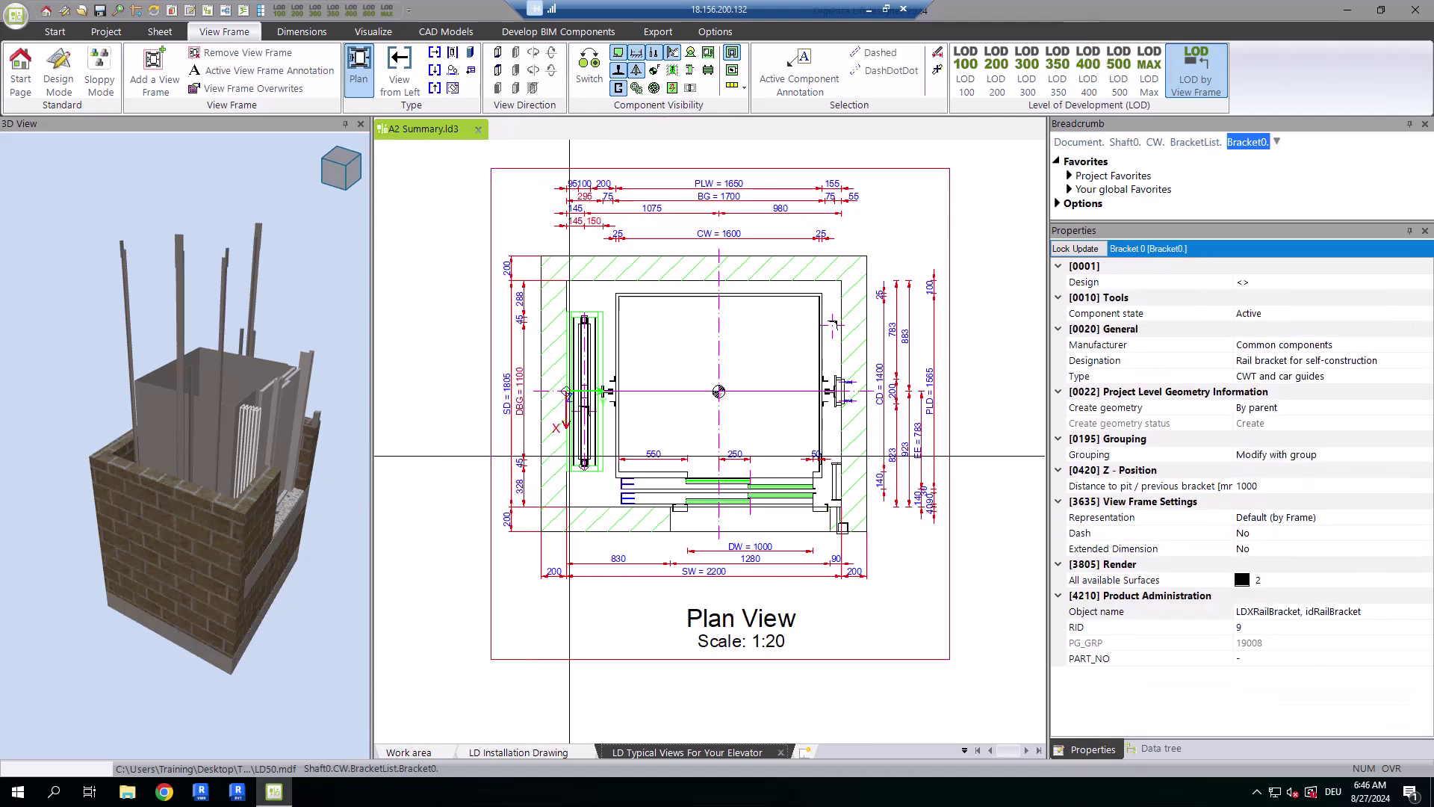
pyautogui.click(1195, 142)
pyautogui.click(1333, 376)
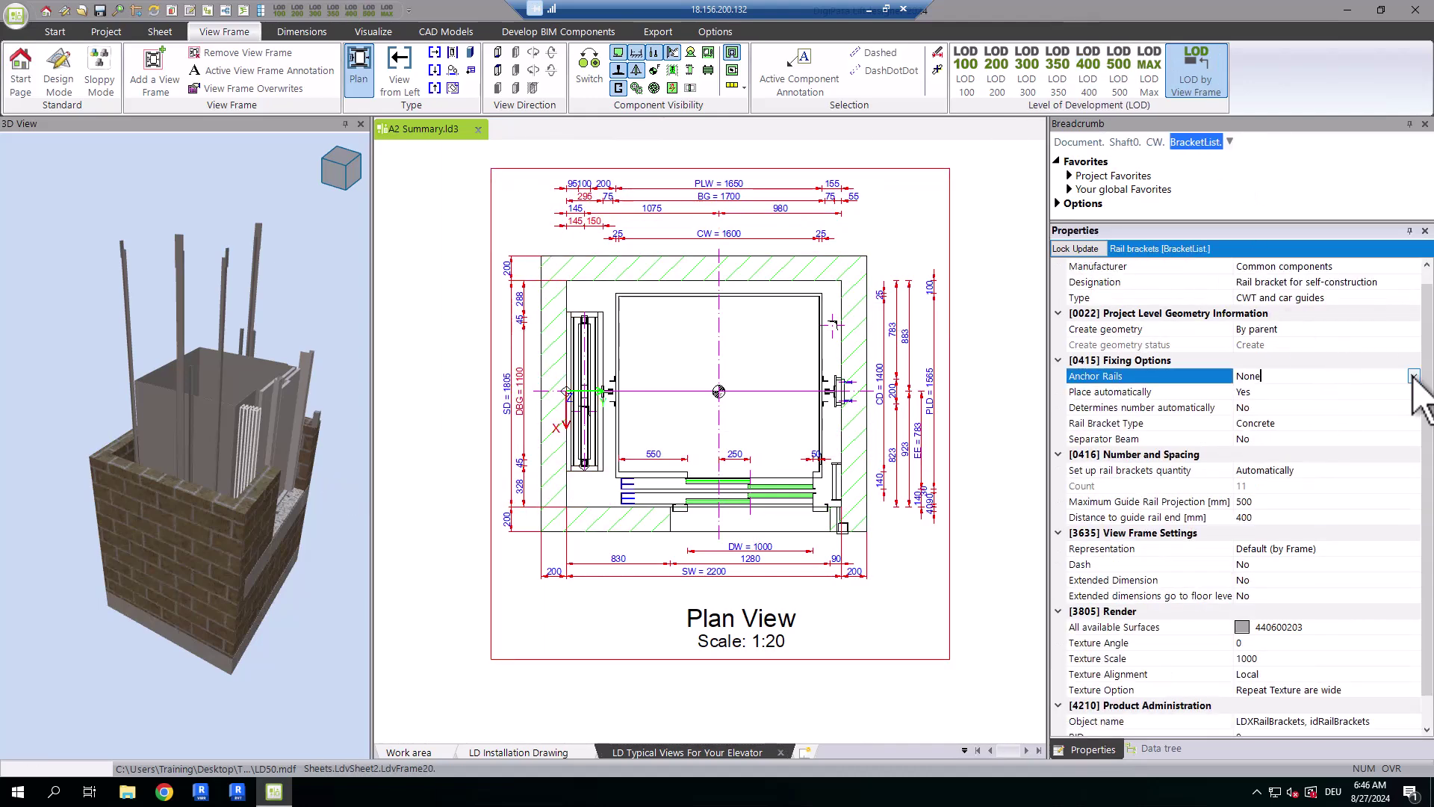
pyautogui.click(1334, 376)
pyautogui.click(1261, 410)
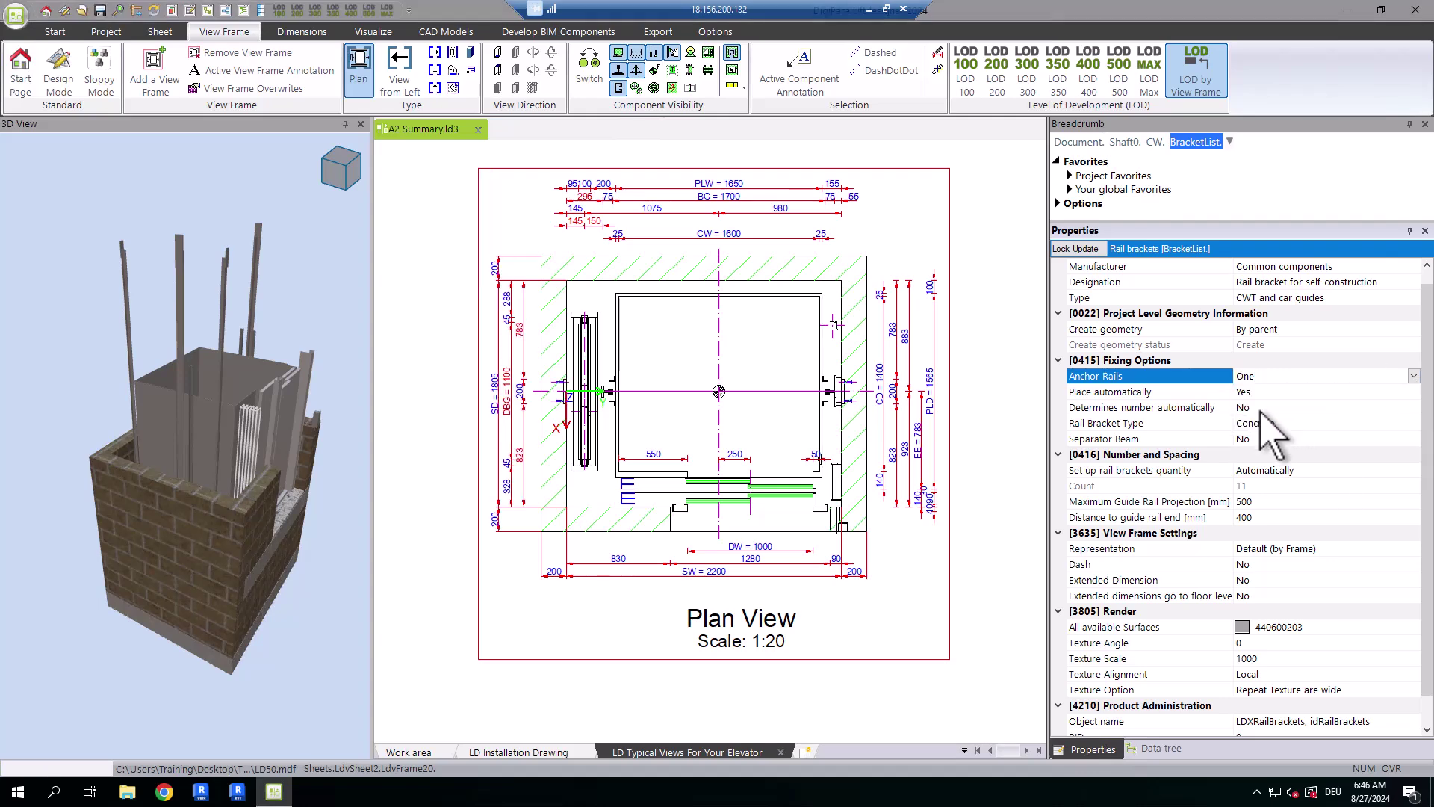
# Step: Set AnchorRail0's anchor rail length to 1550 mm
pyautogui.click(565, 385)
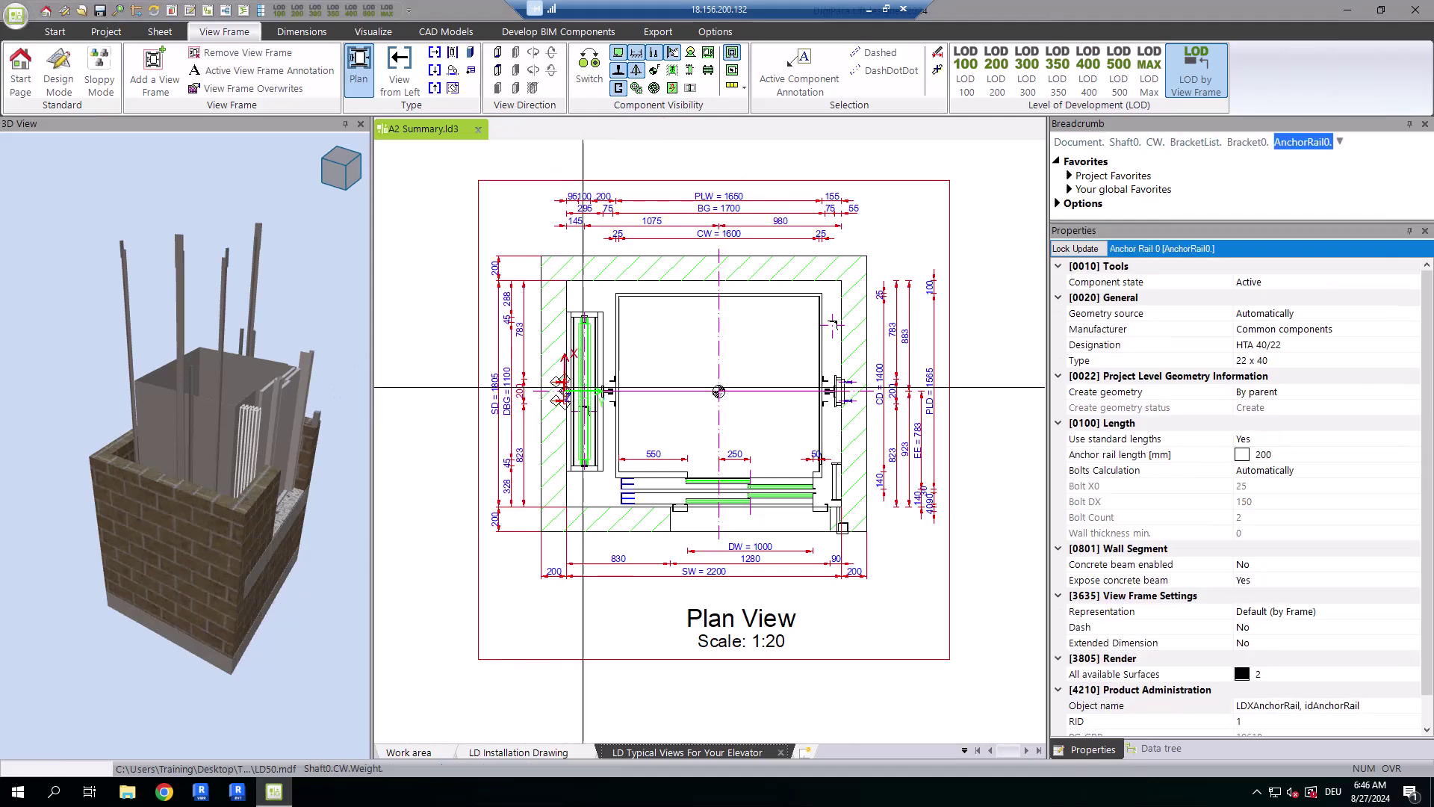
pyautogui.click(1357, 454)
pyautogui.click(1368, 456)
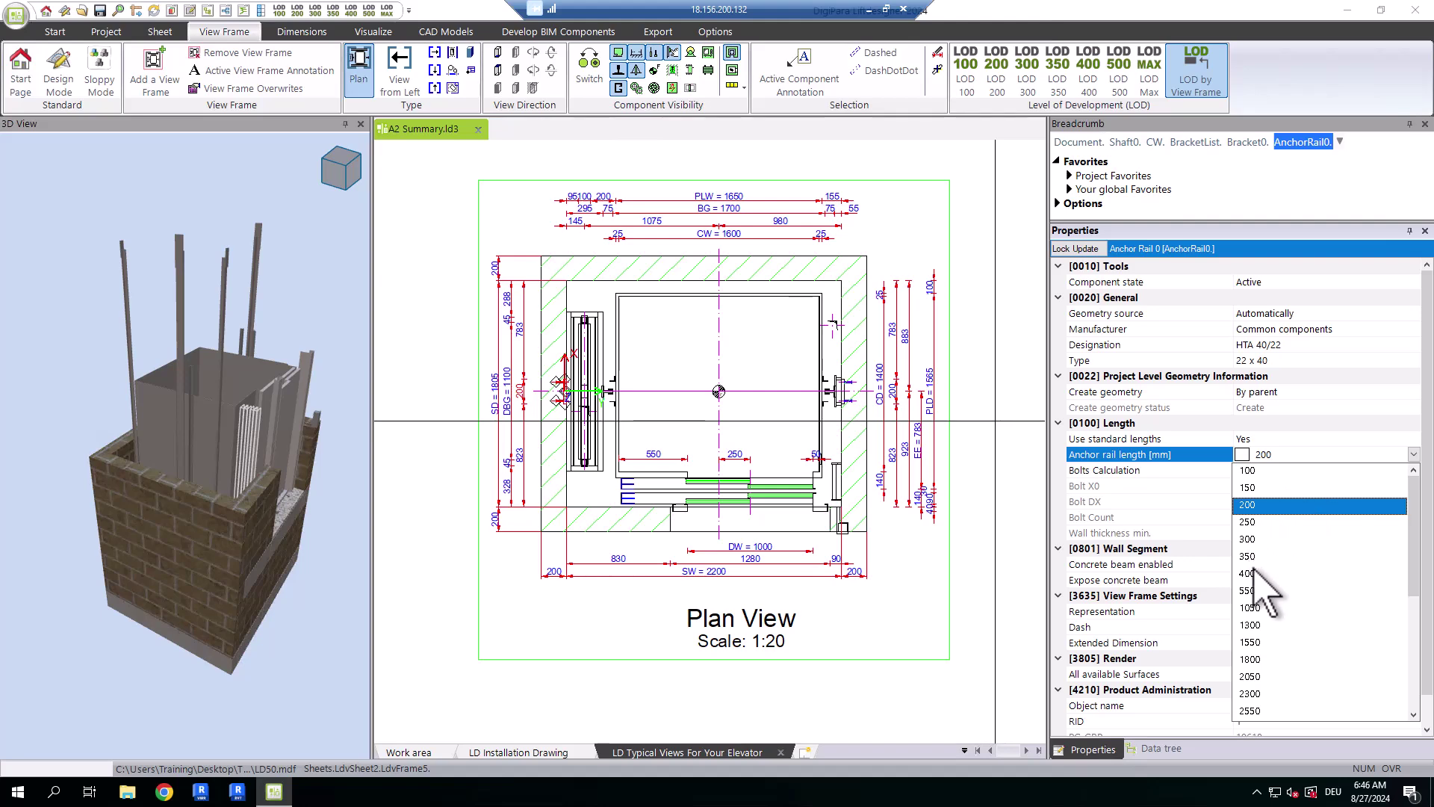
pyautogui.click(1267, 644)
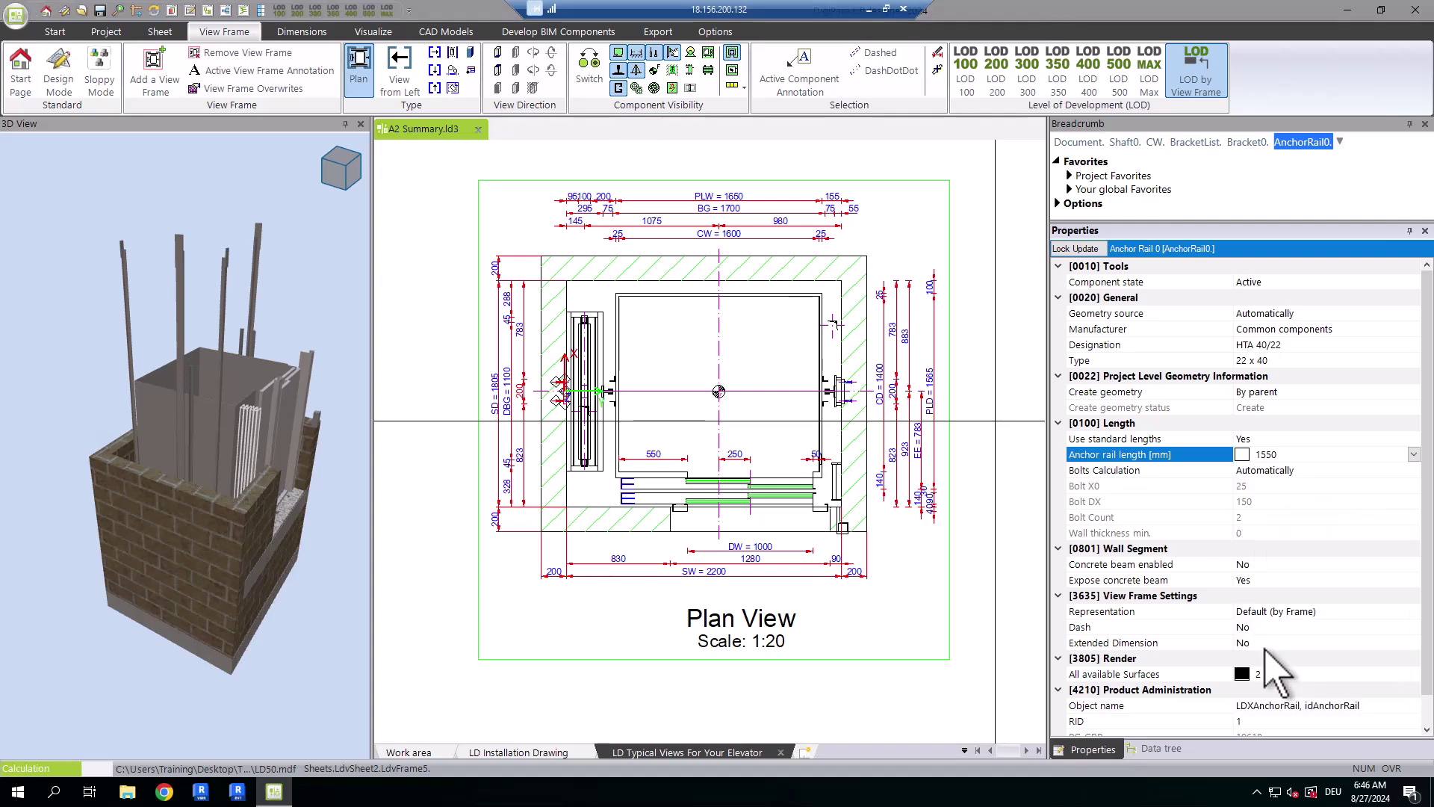
# Step: Set One large anchor rail to Yes for the landing door fixing points
pyautogui.click(1300, 566)
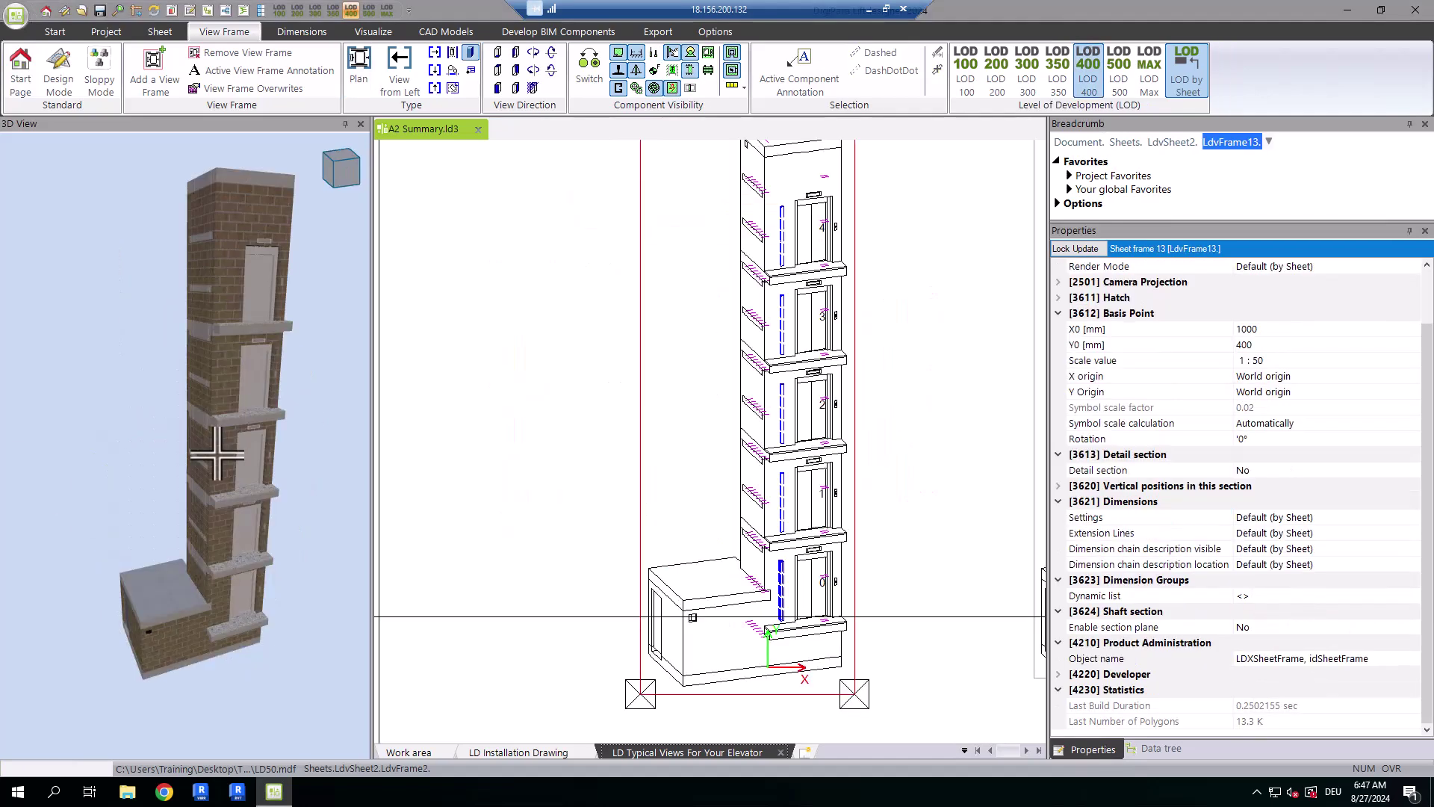
pyautogui.moveTo(217, 628); pyautogui.dragTo(252, 452)
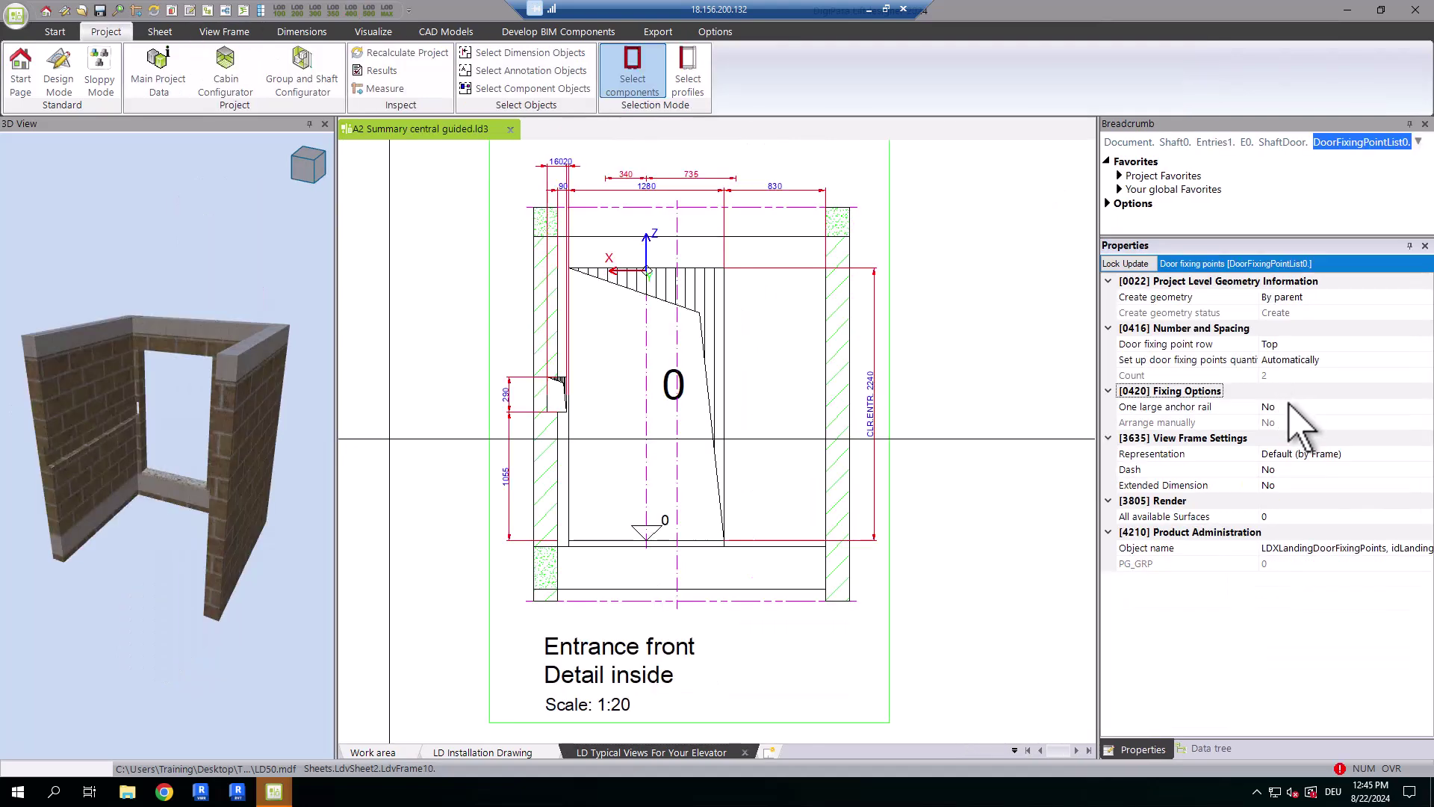
pyautogui.click(1304, 406)
pyautogui.click(1426, 407)
pyautogui.click(1391, 424)
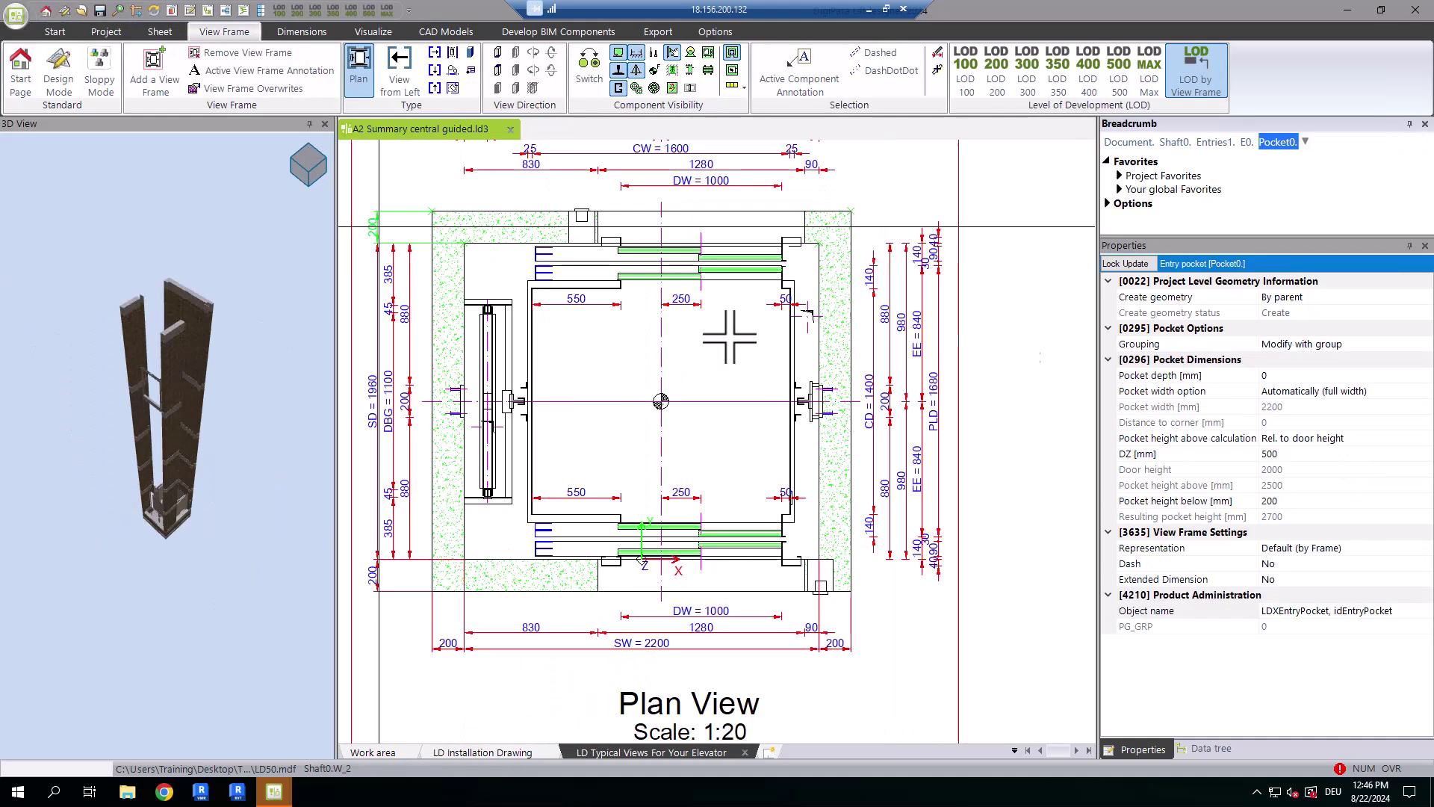
# Step: Change entry E0's Add. sill option from Foundation drip lip to Foundation pocket
pyautogui.click(1320, 375)
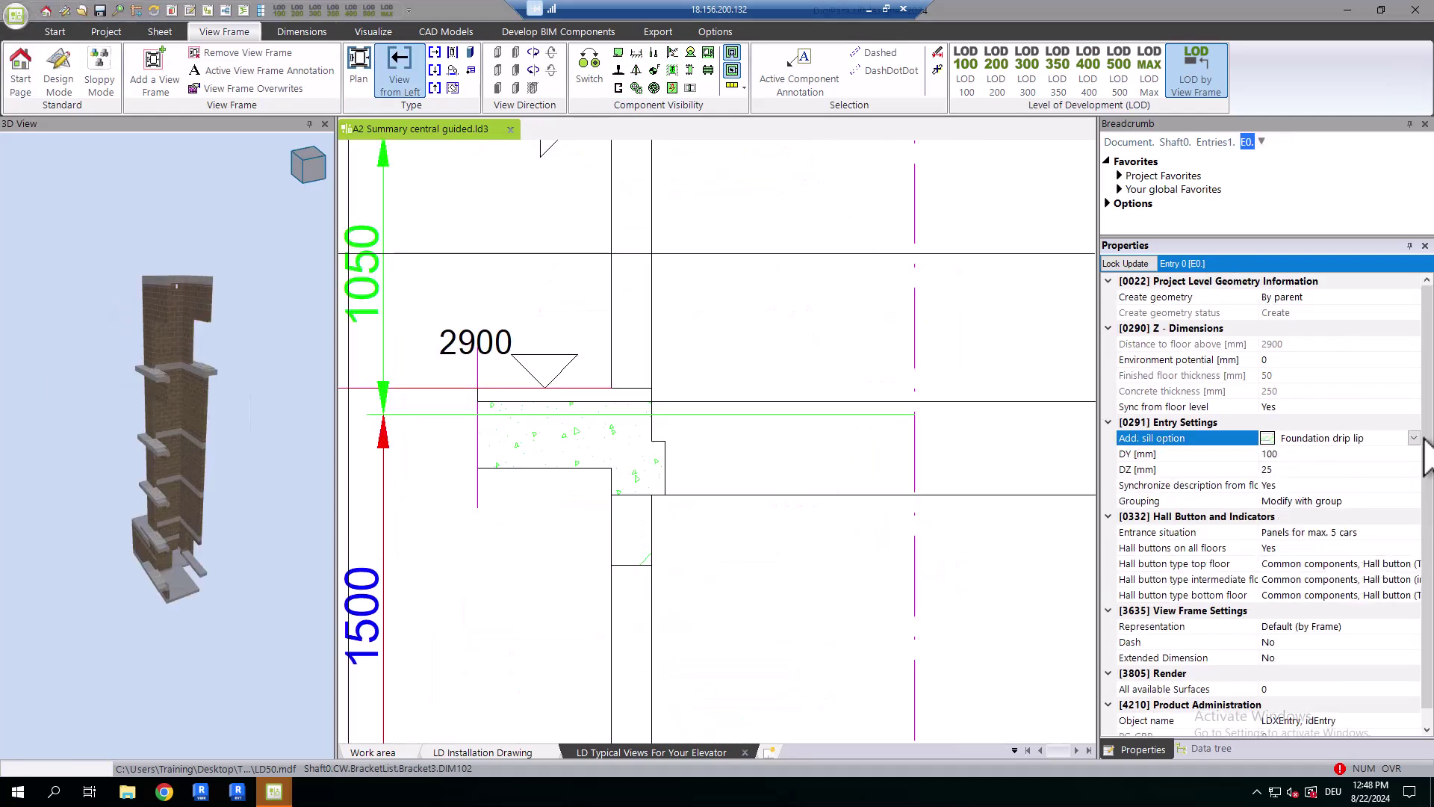
pyautogui.click(1414, 438)
pyautogui.click(1377, 586)
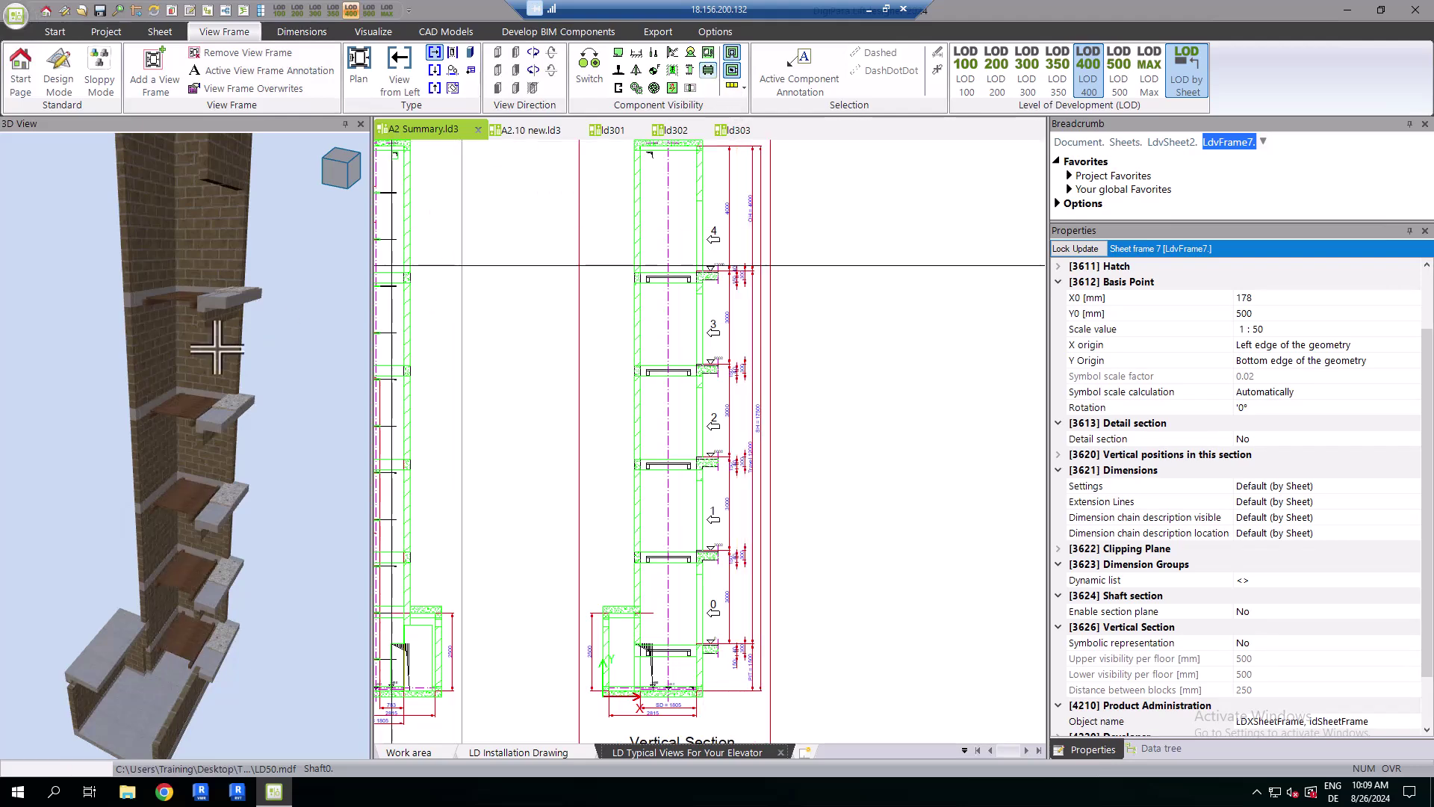
# Step: Pick Car Balustrade on the ld301 sheet to view its left/right 800 mm balustrades
pyautogui.scroll(5, 154, 538)
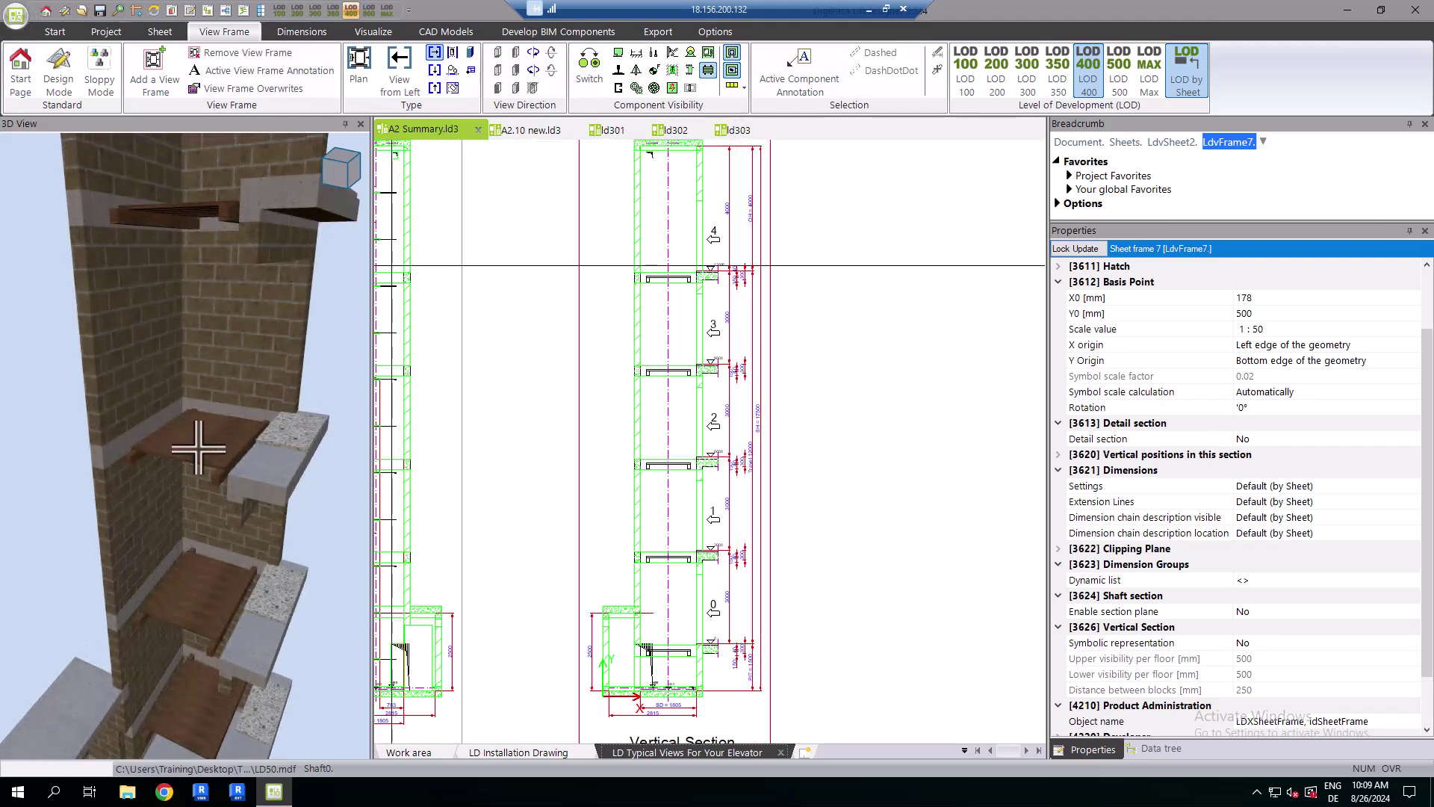
pyautogui.click(179, 460)
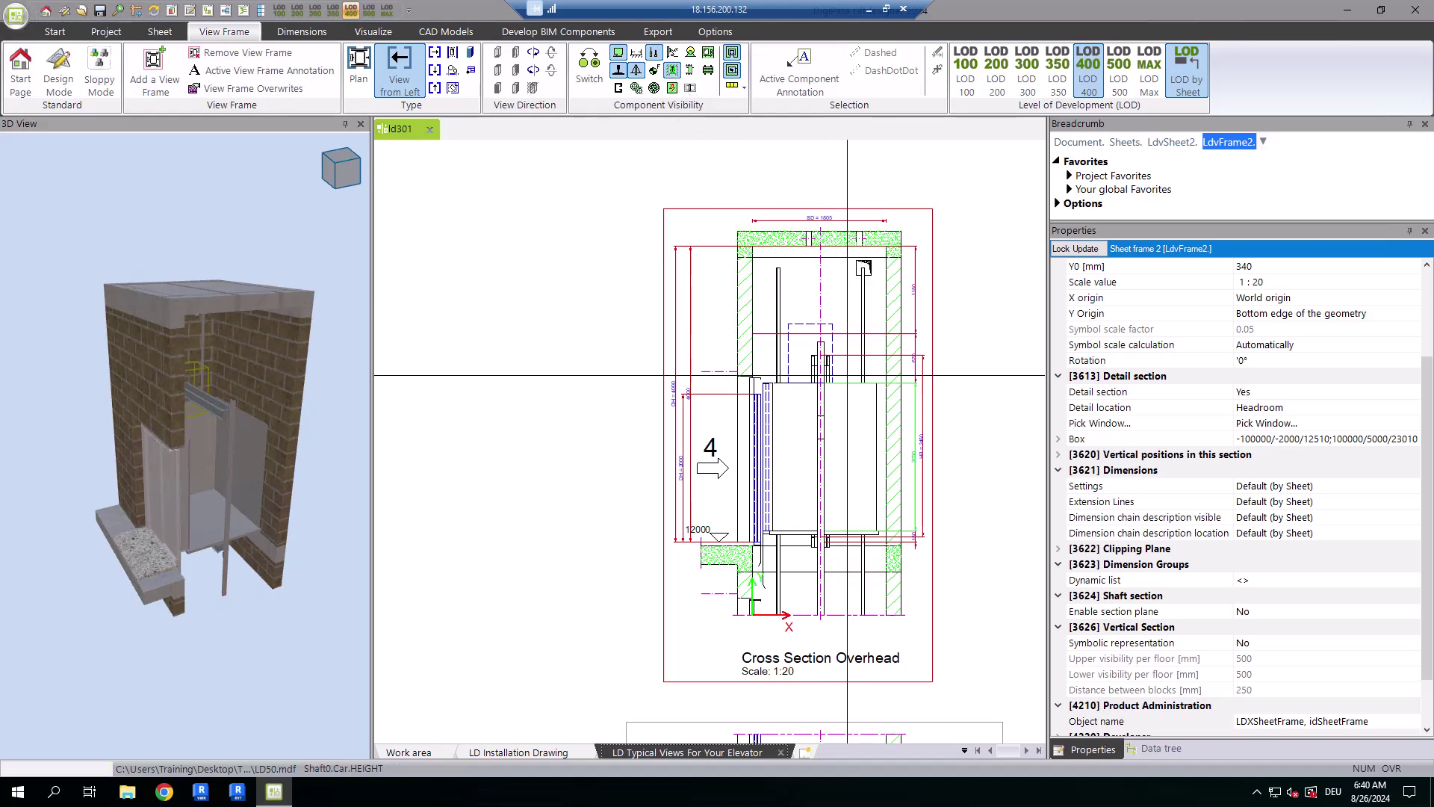
pyautogui.click(812, 339)
pyautogui.press('Return')
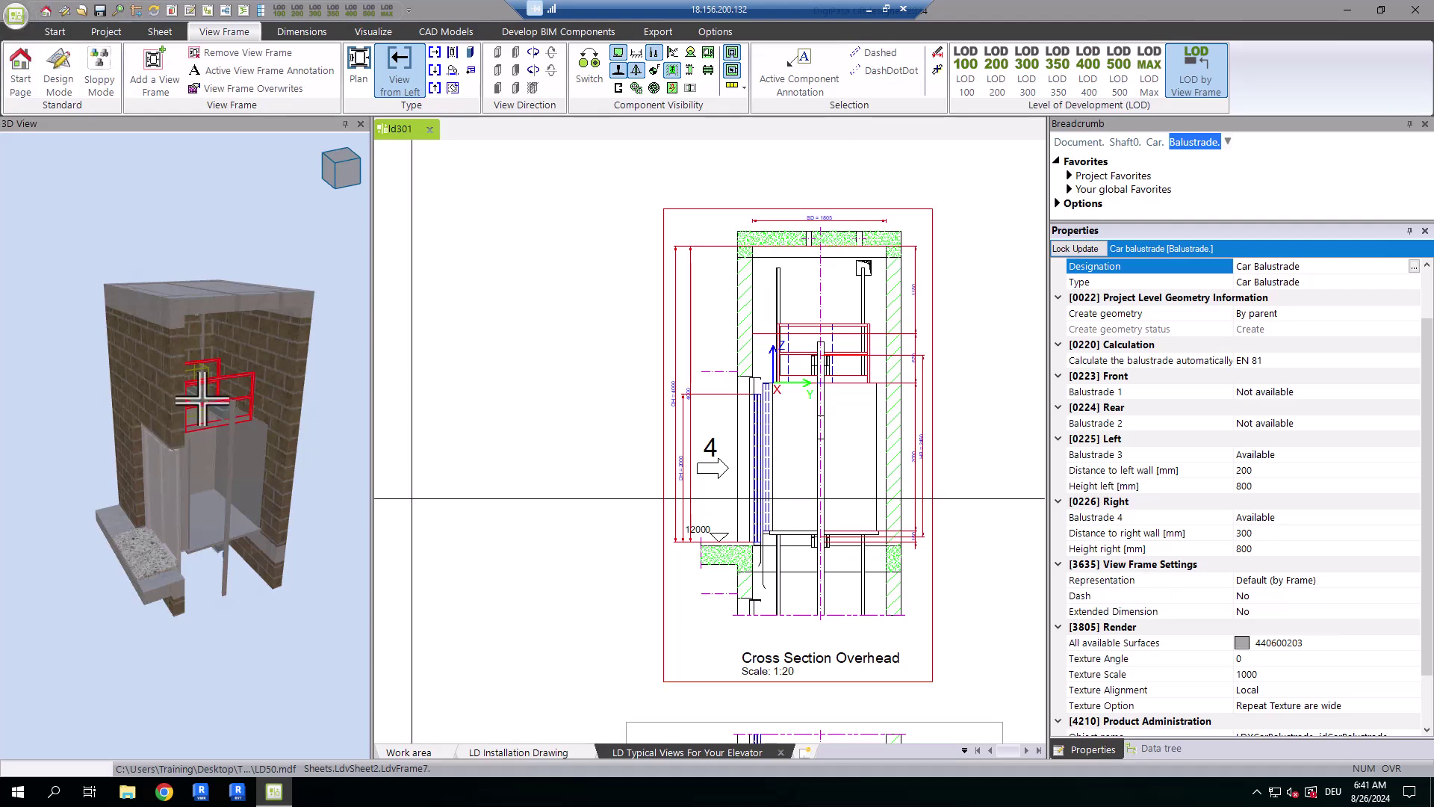
pyautogui.moveTo(209, 406); pyautogui.dragTo(120, 393, button='middle')
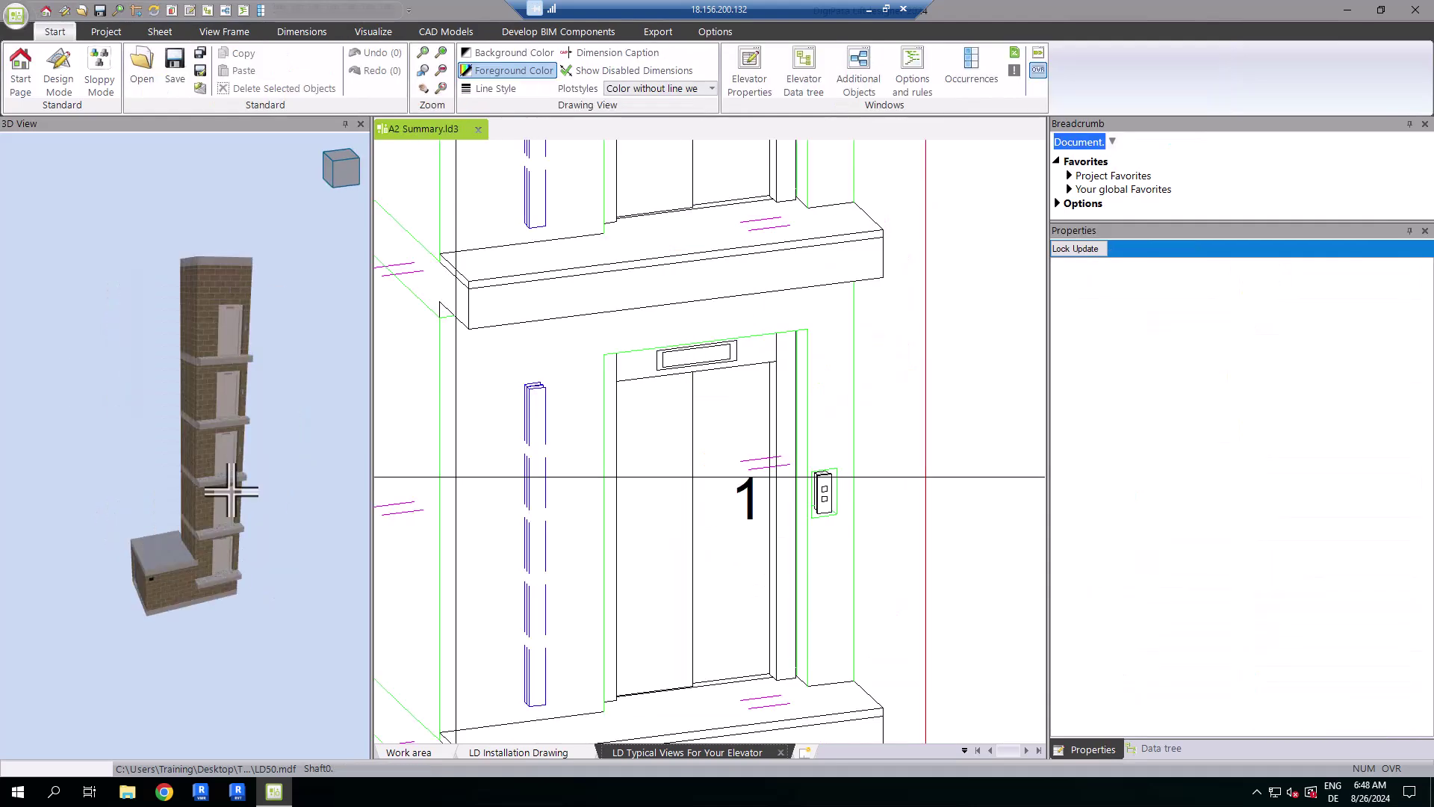
# Step: Set the WallFinish component's Thickness (Wall) to 50 mm
pyautogui.scroll(5, 239, 497)
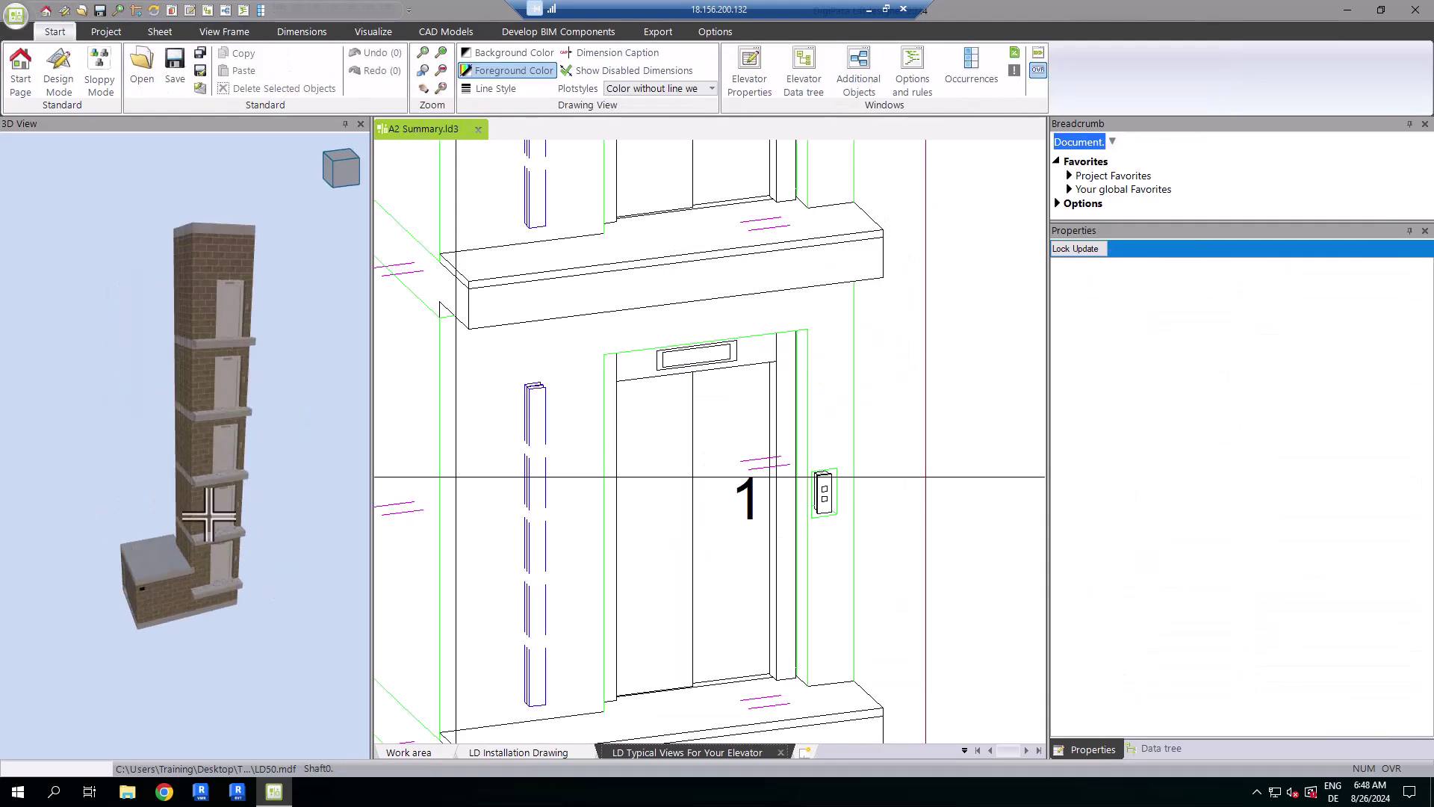
pyautogui.click(827, 497)
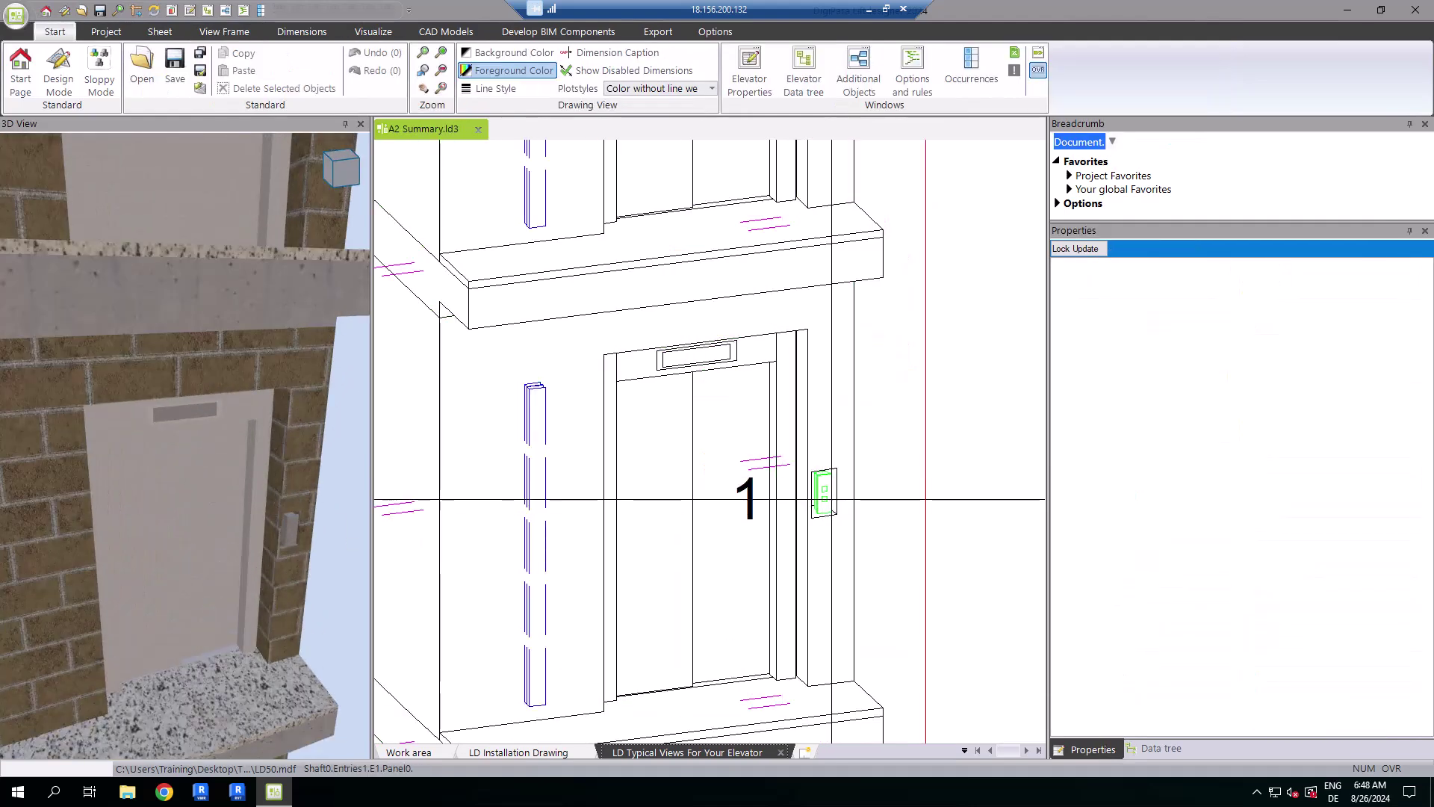
pyautogui.click(825, 489)
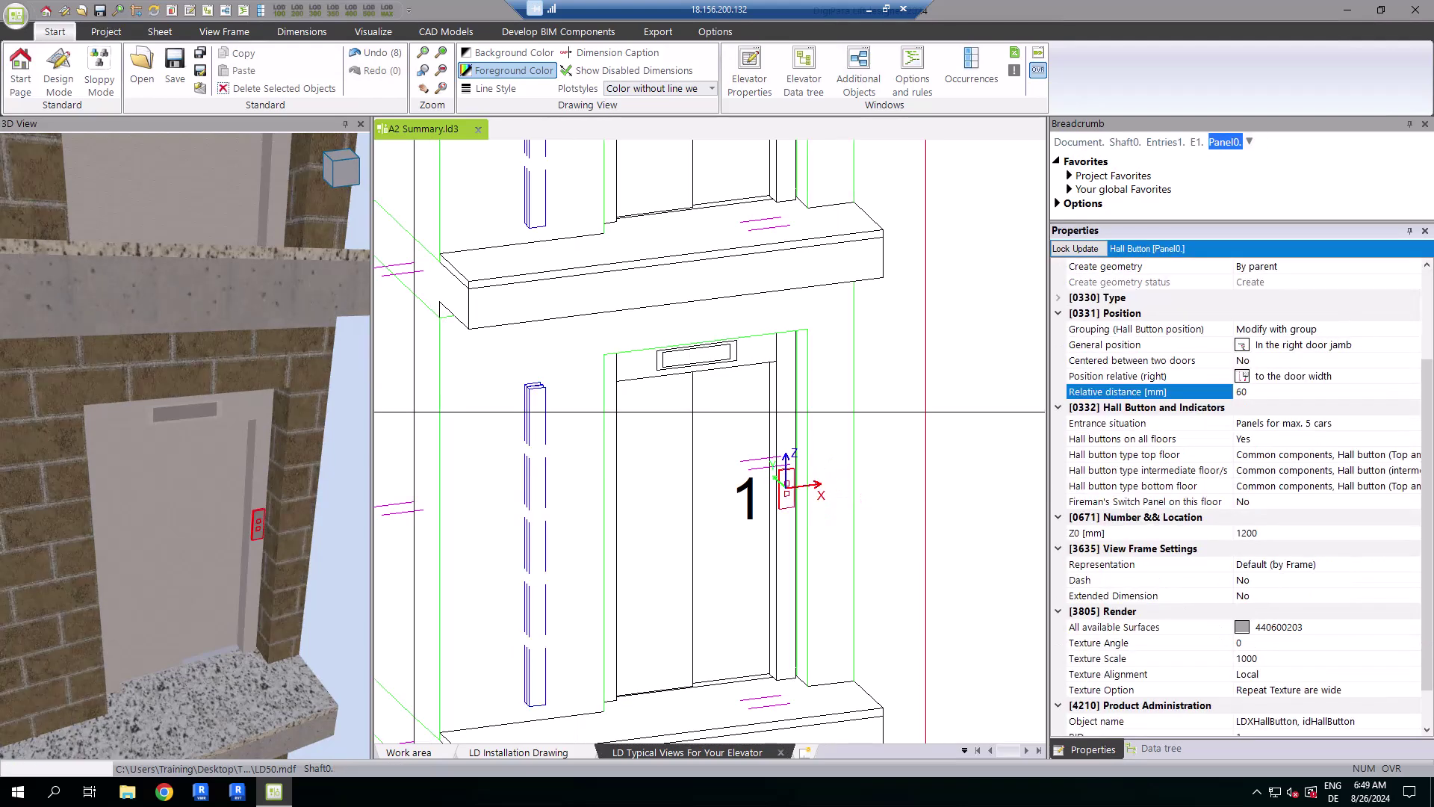
pyautogui.click(697, 354)
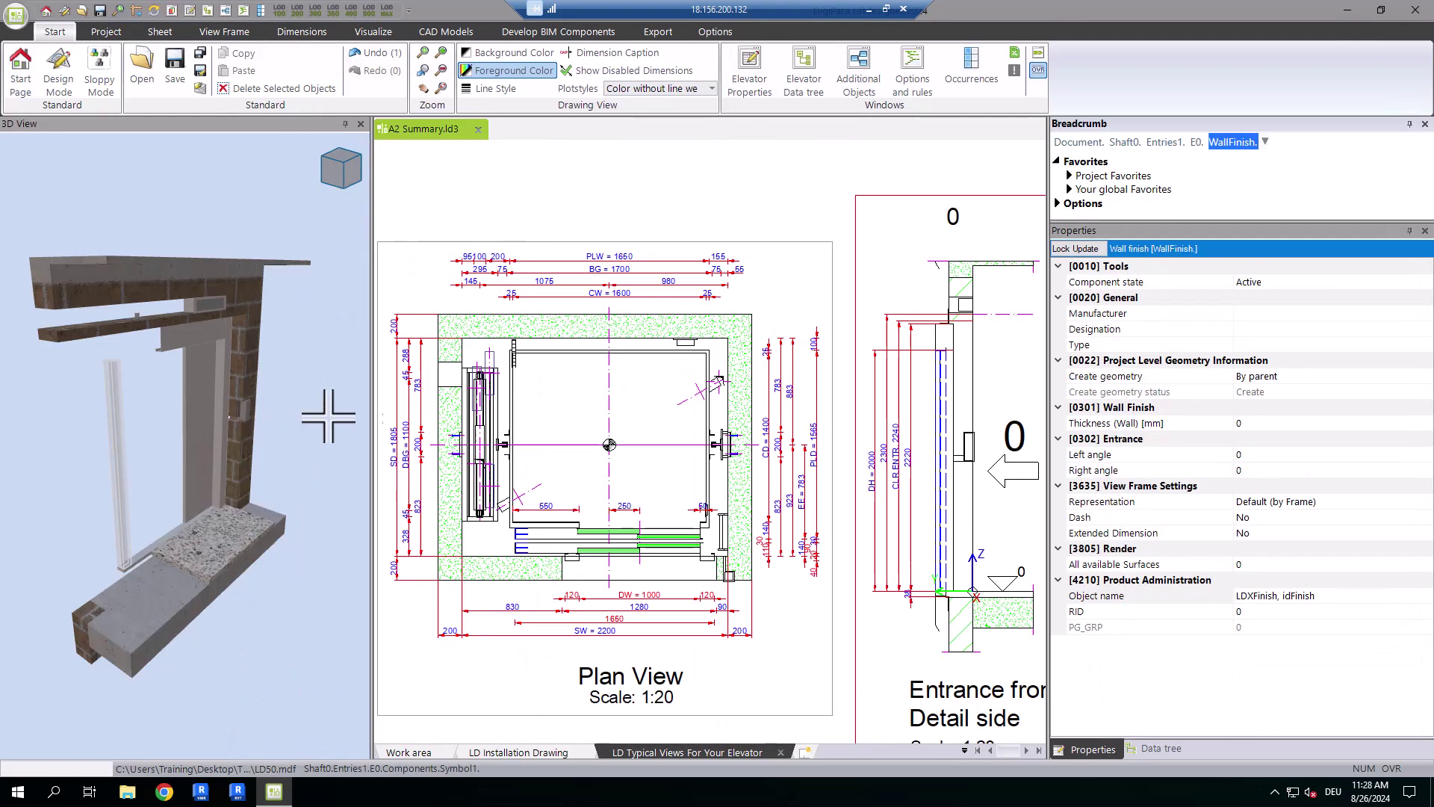
pyautogui.click(1307, 423)
pyautogui.write('50')
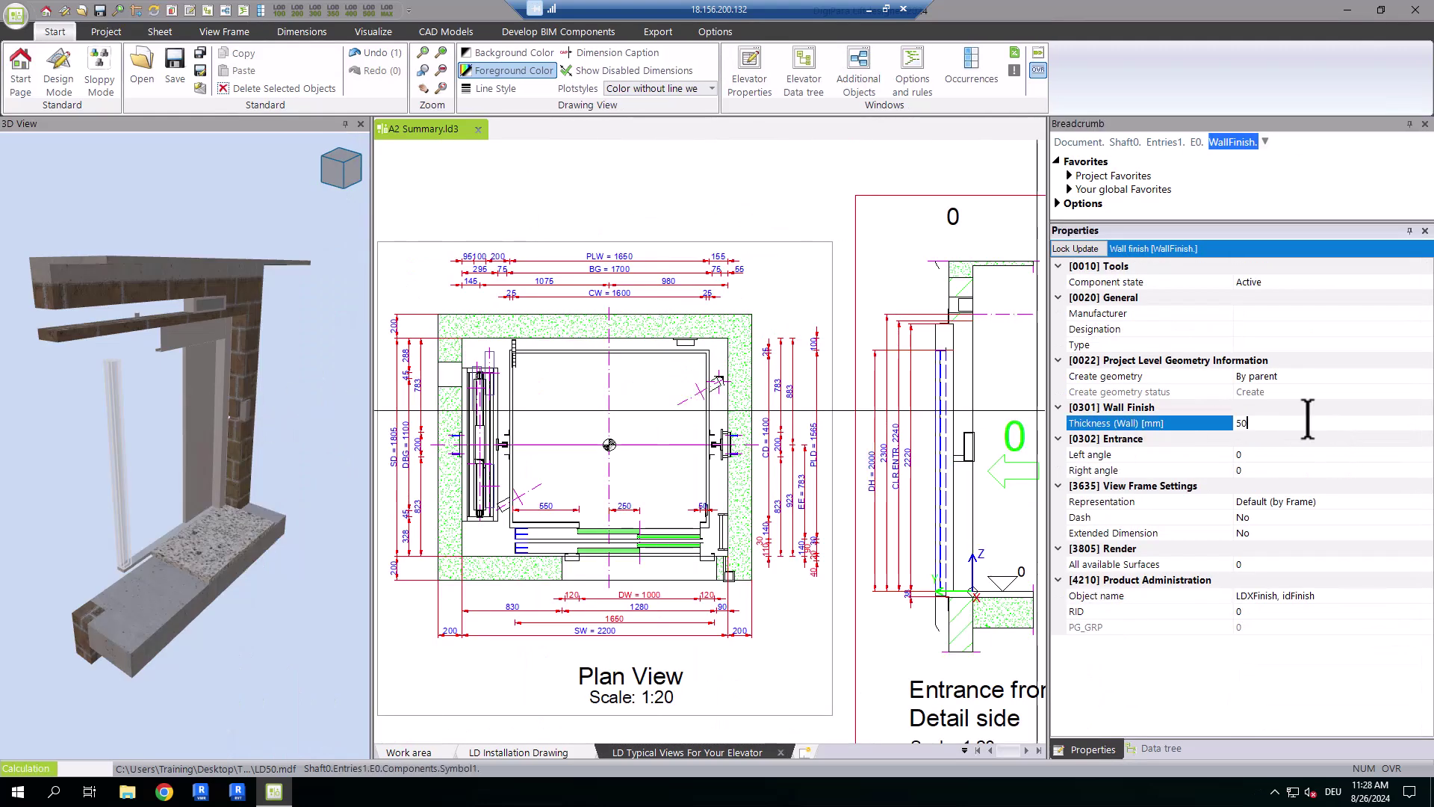
pyautogui.press('Return')
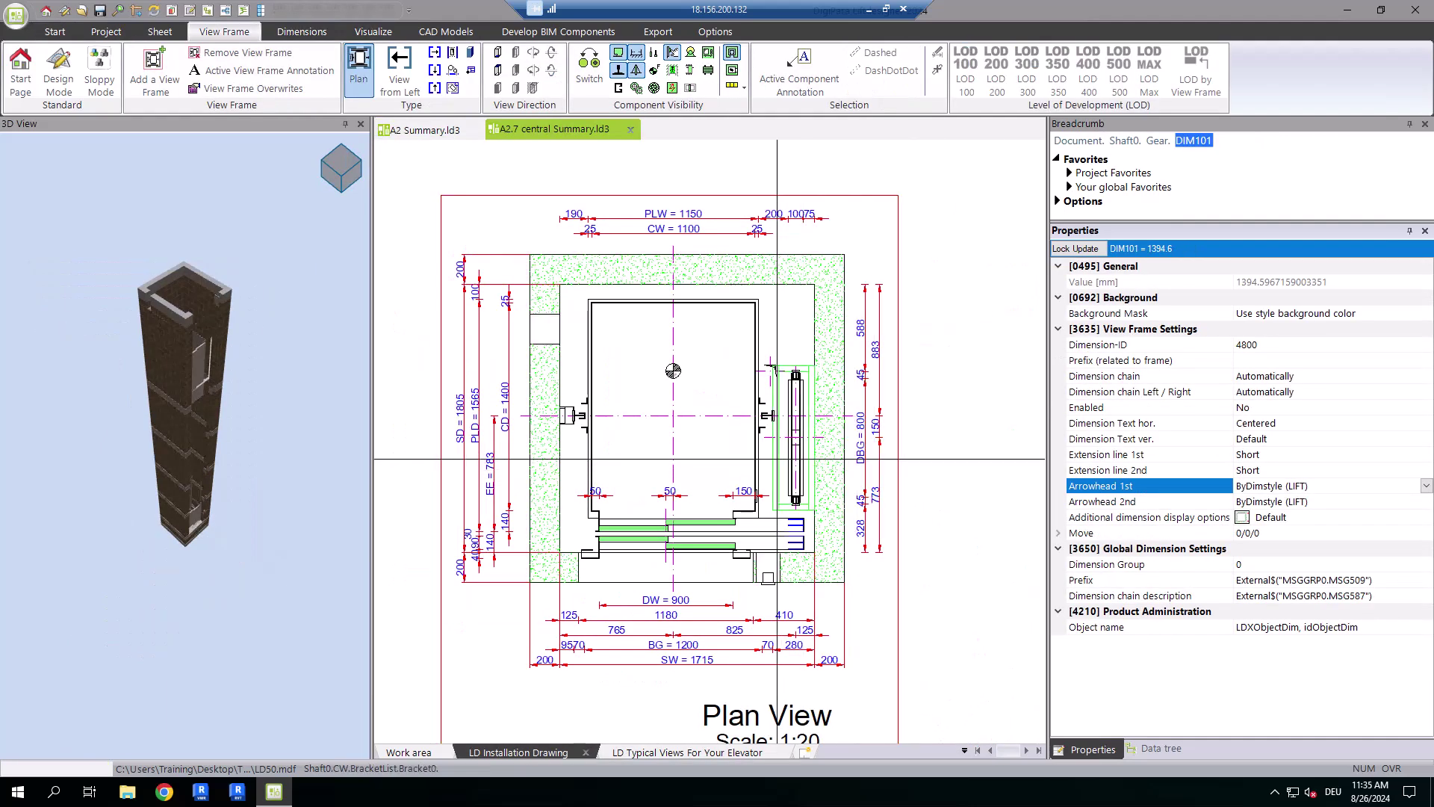
# Step: Move the counterweight to the shaft's left side using the Rope Wizard
pyautogui.click(793, 460)
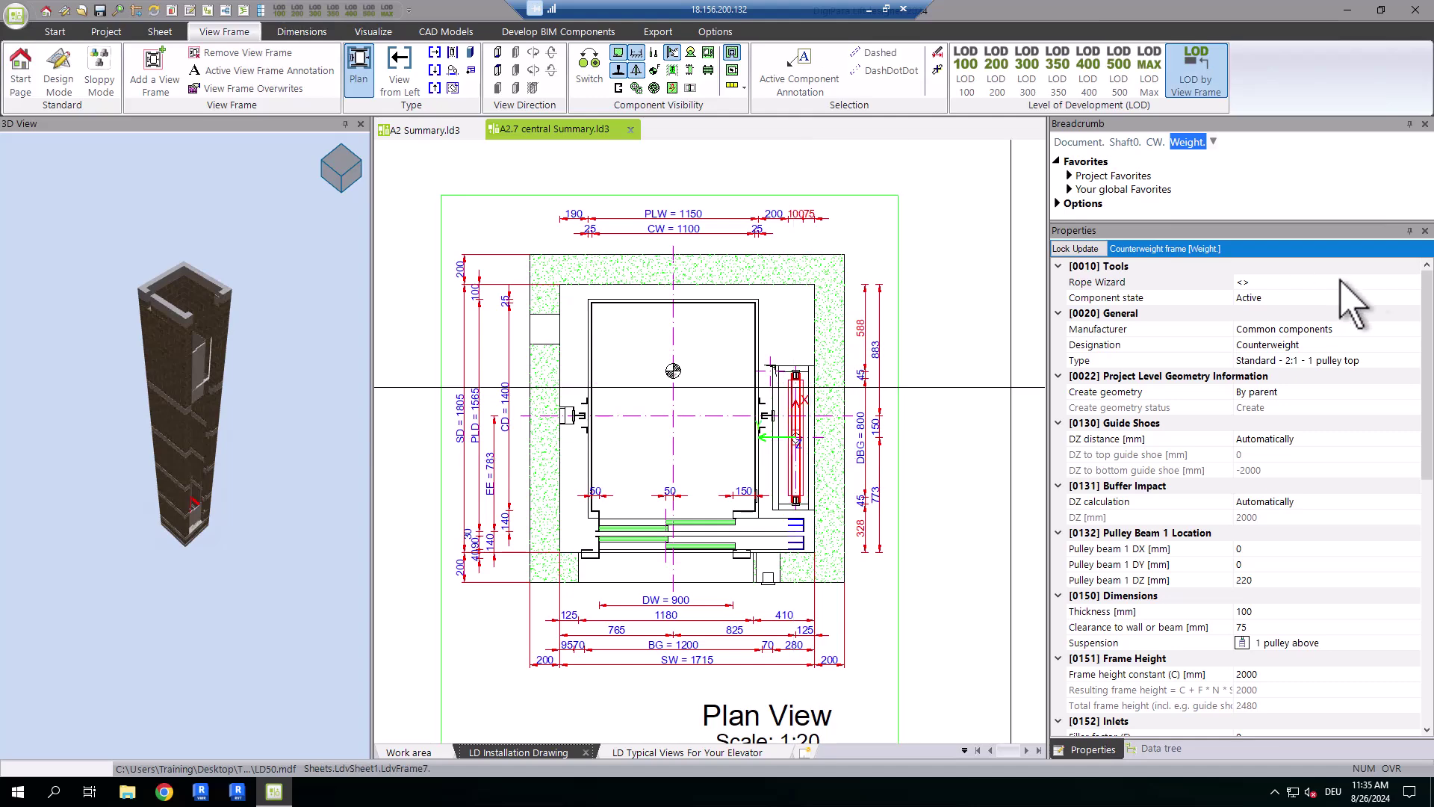
pyautogui.click(1417, 282)
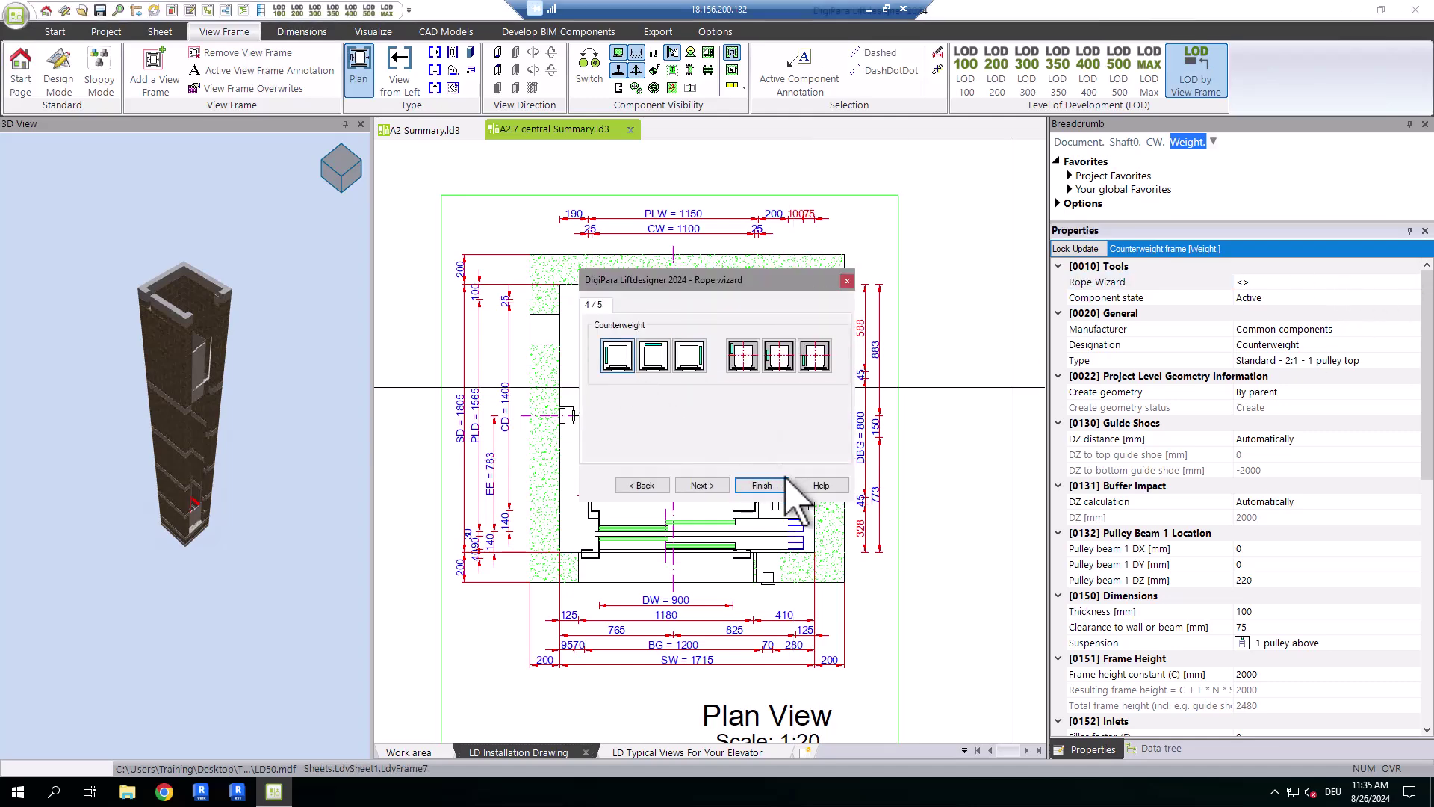
pyautogui.click(786, 486)
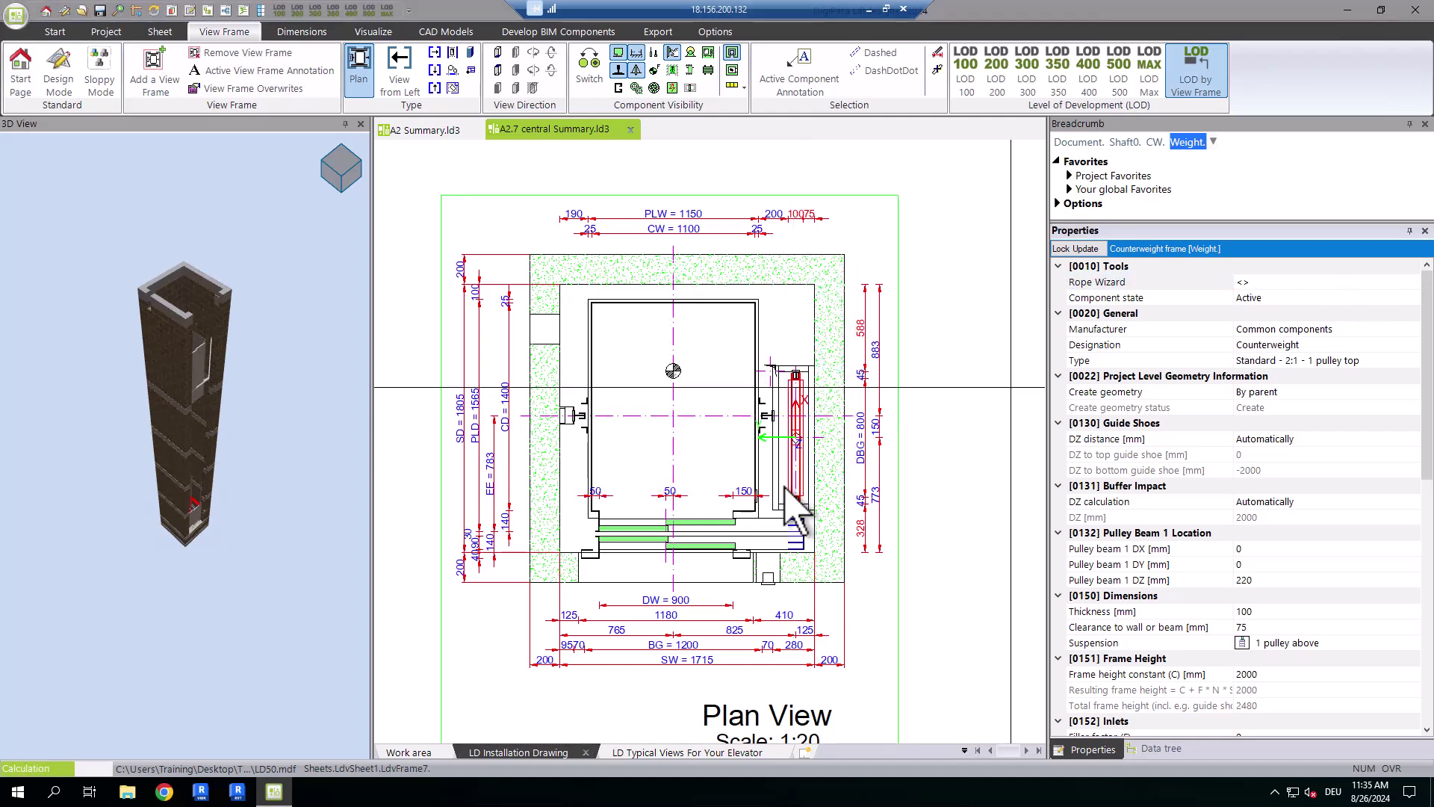
# Step: Change the landing door product to the S2L door, 800 mm wide
pyautogui.click(734, 538)
pyautogui.doubleClick(734, 538)
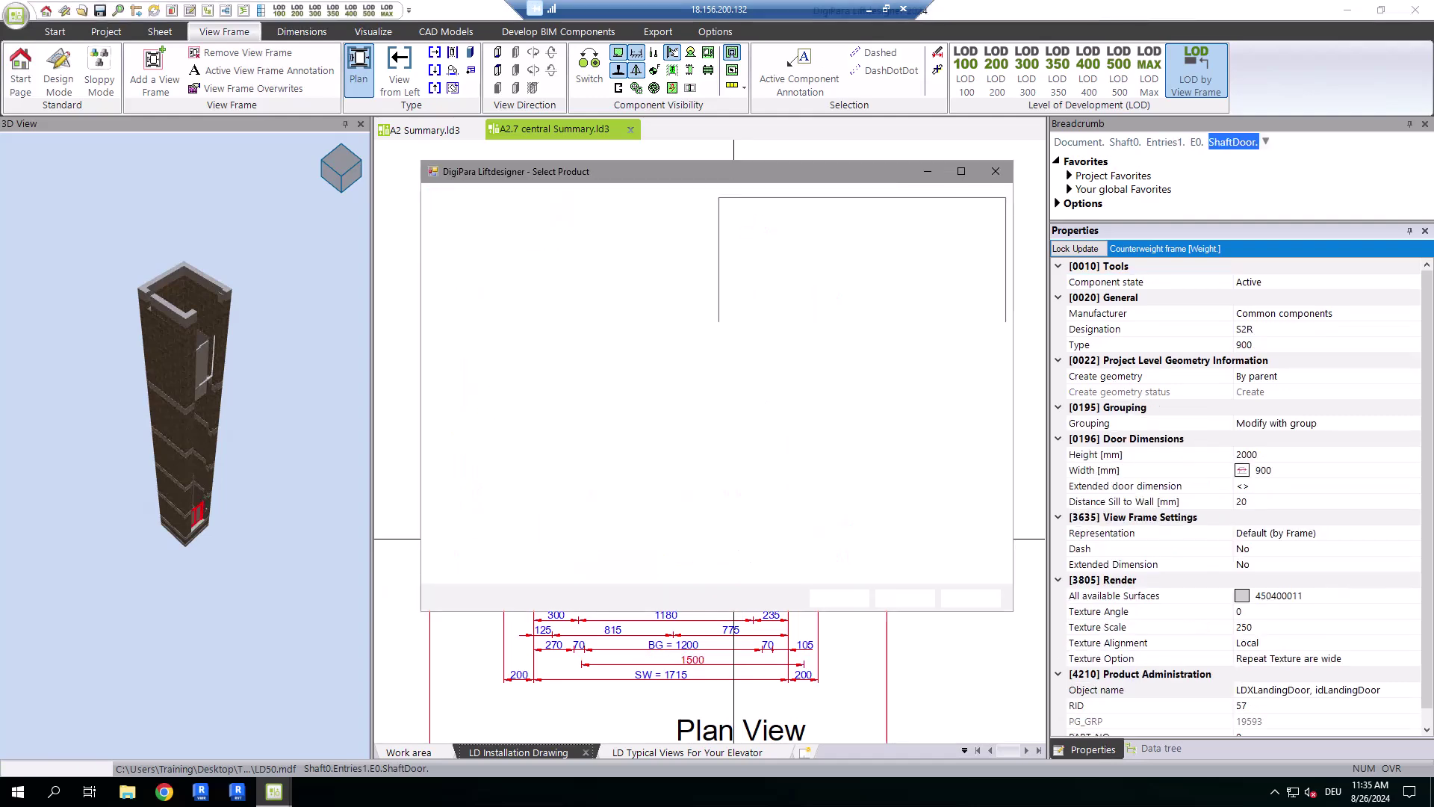
pyautogui.click(511, 411)
pyautogui.click(826, 267)
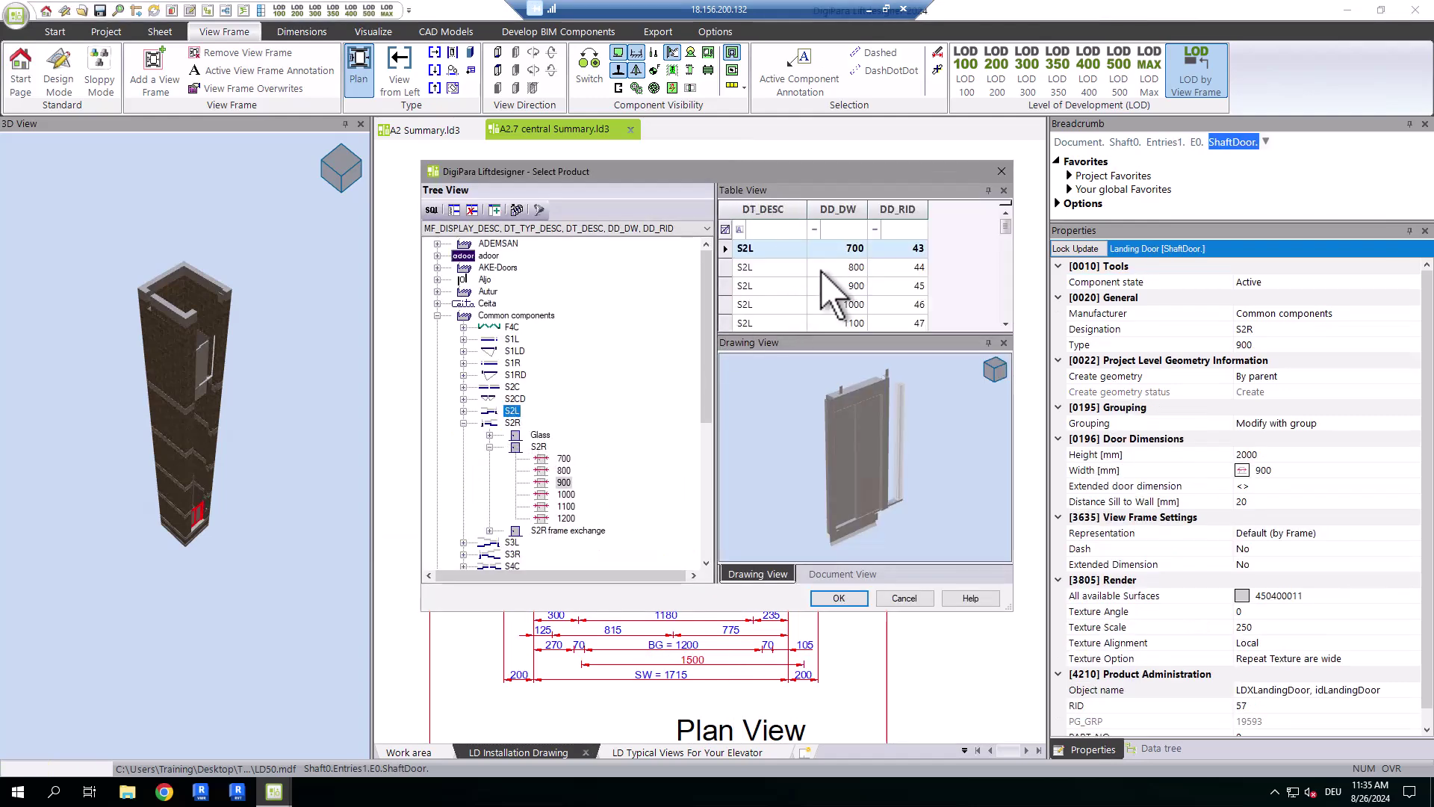
pyautogui.click(839, 598)
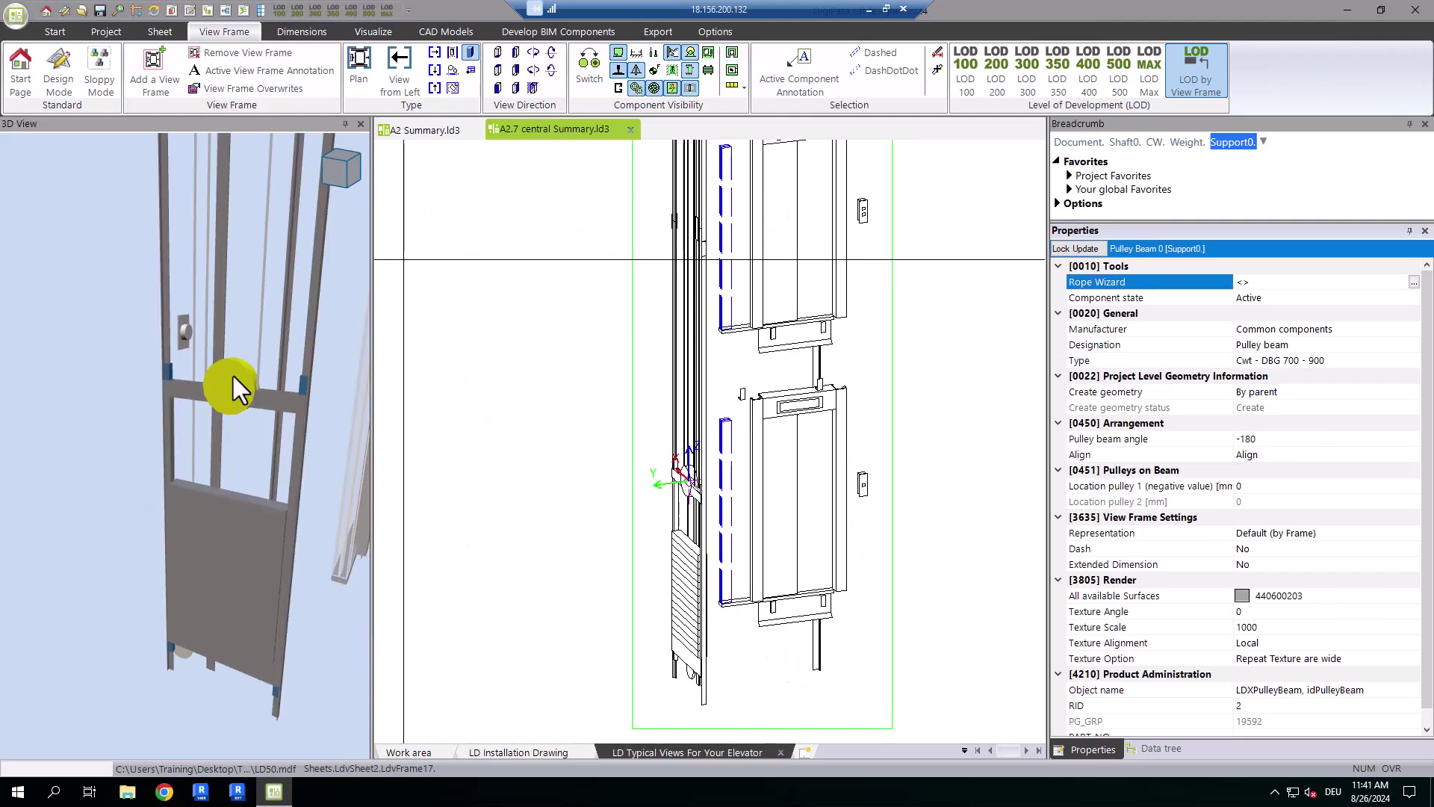
# Step: Set the counterweight's Pulley beam 1 DZ to 220 mm, then inspect the car frame
pyautogui.click(232, 374)
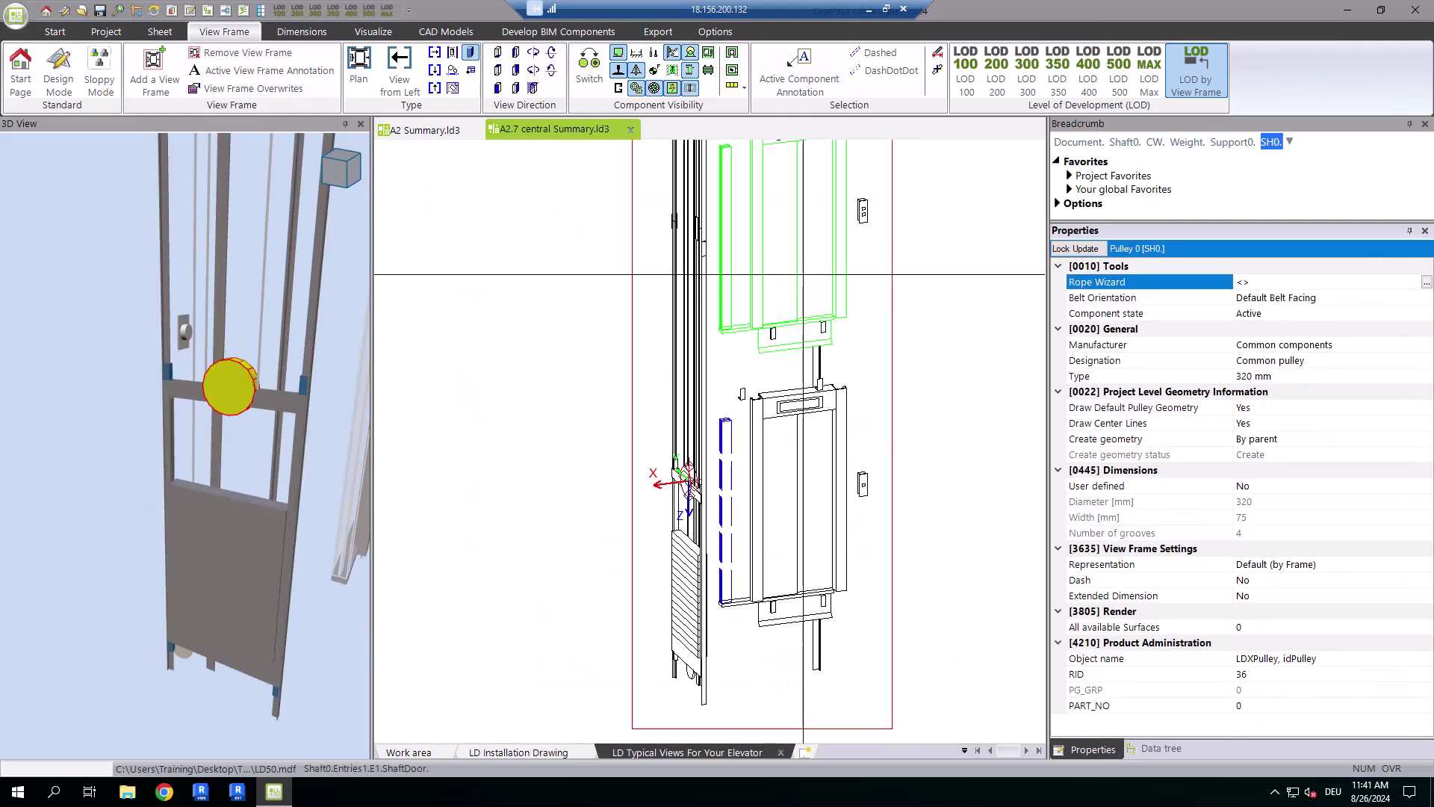
pyautogui.click(1187, 142)
pyautogui.click(1221, 438)
pyautogui.click(1280, 580)
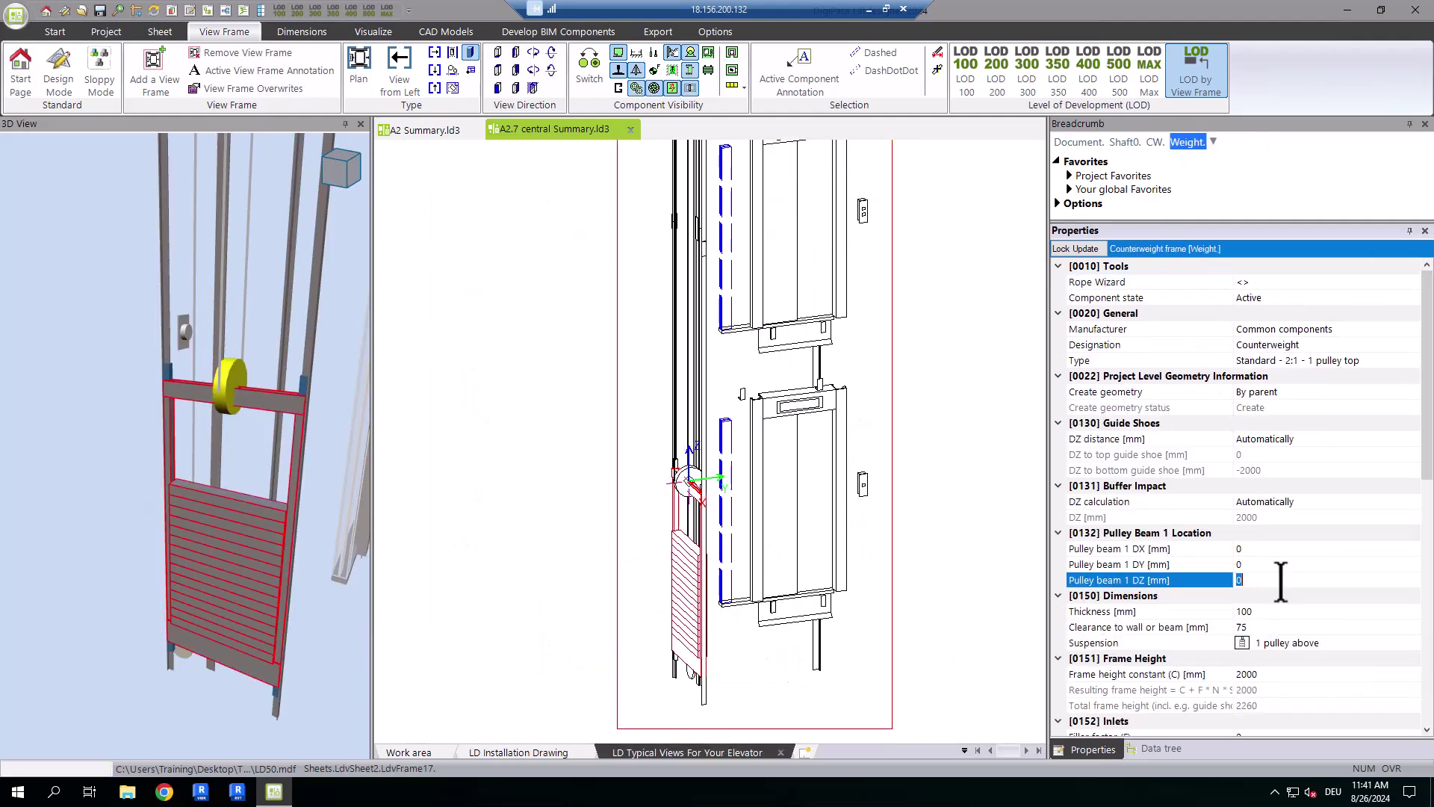
pyautogui.press('Return')
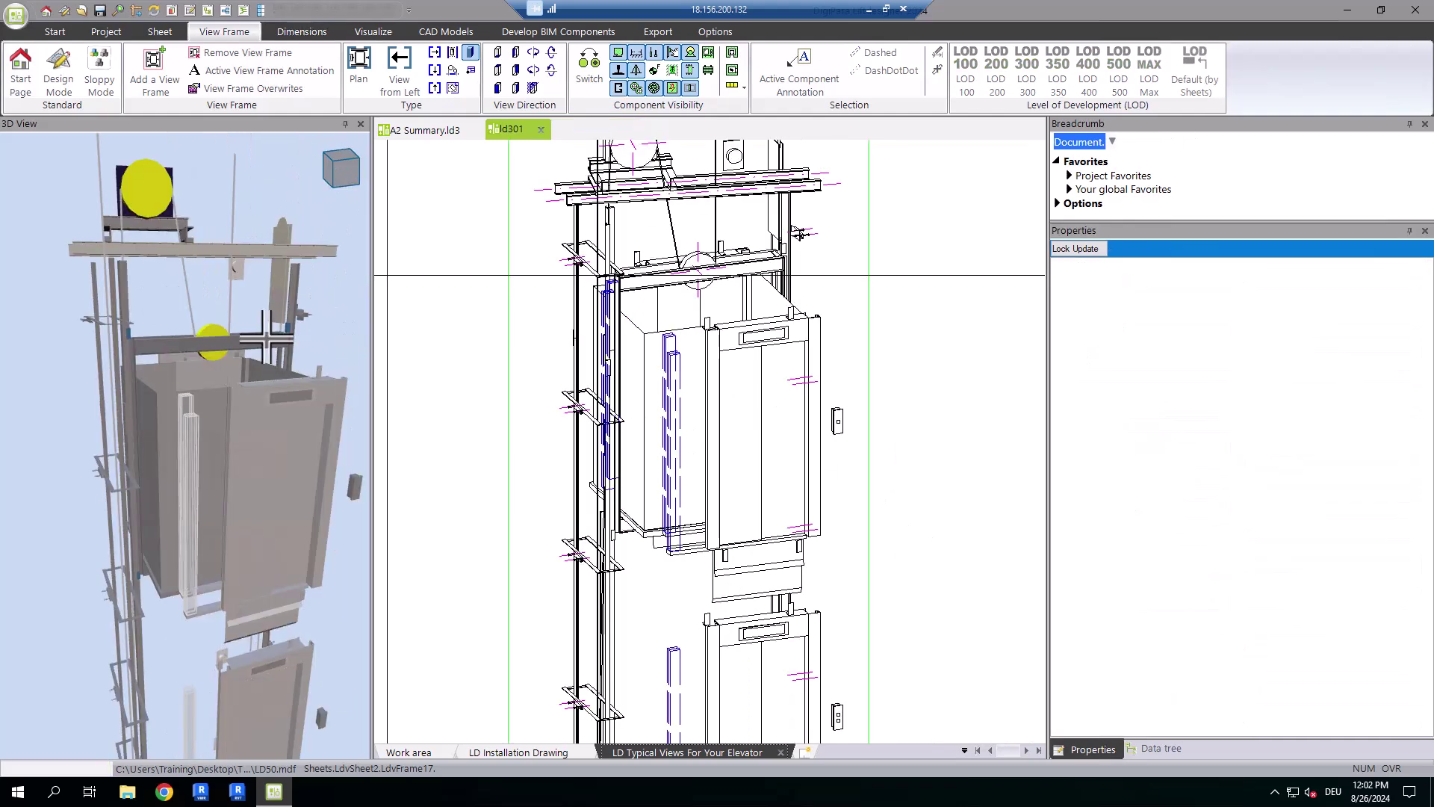
pyautogui.doubleClick(266, 336)
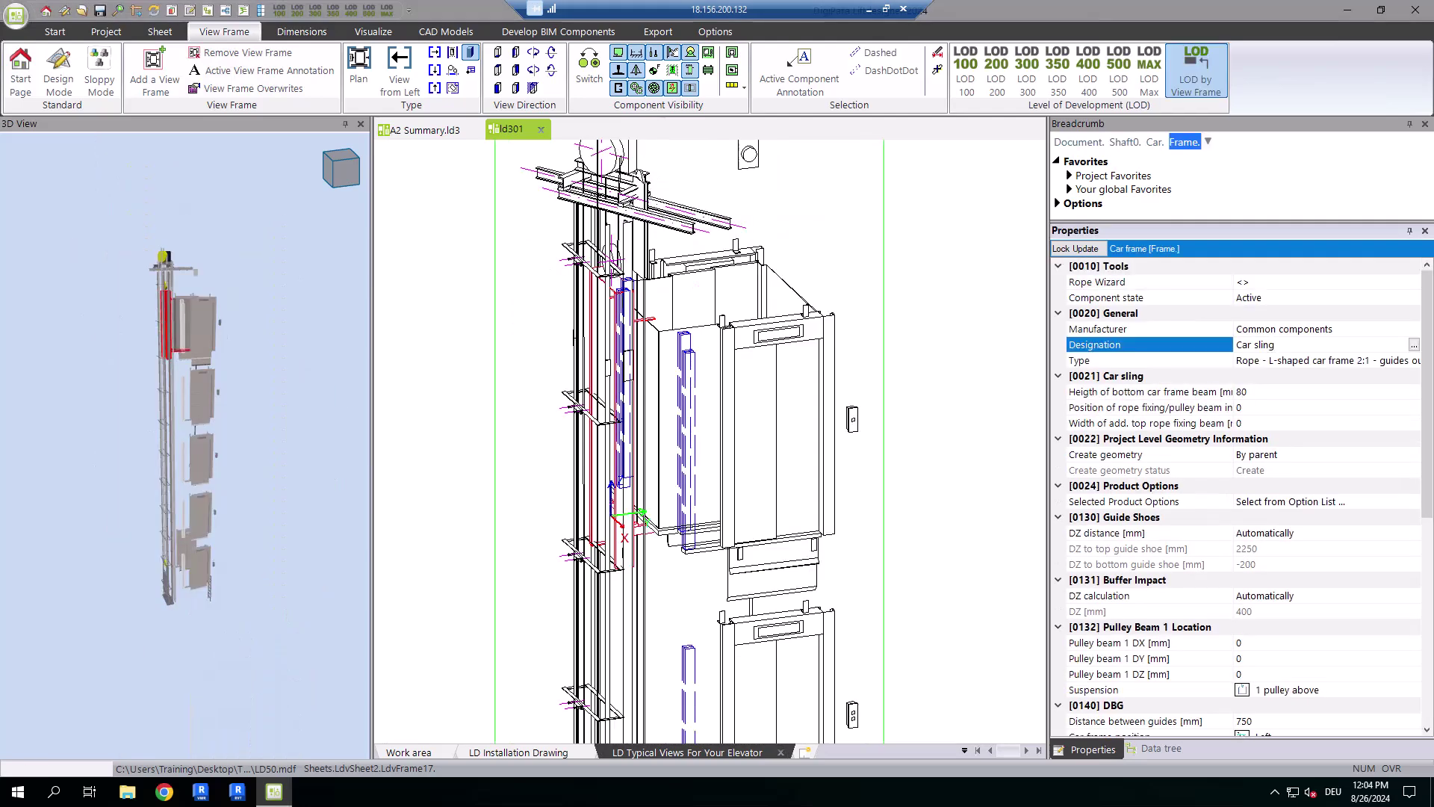
pyautogui.scroll(-7, 1240, 486)
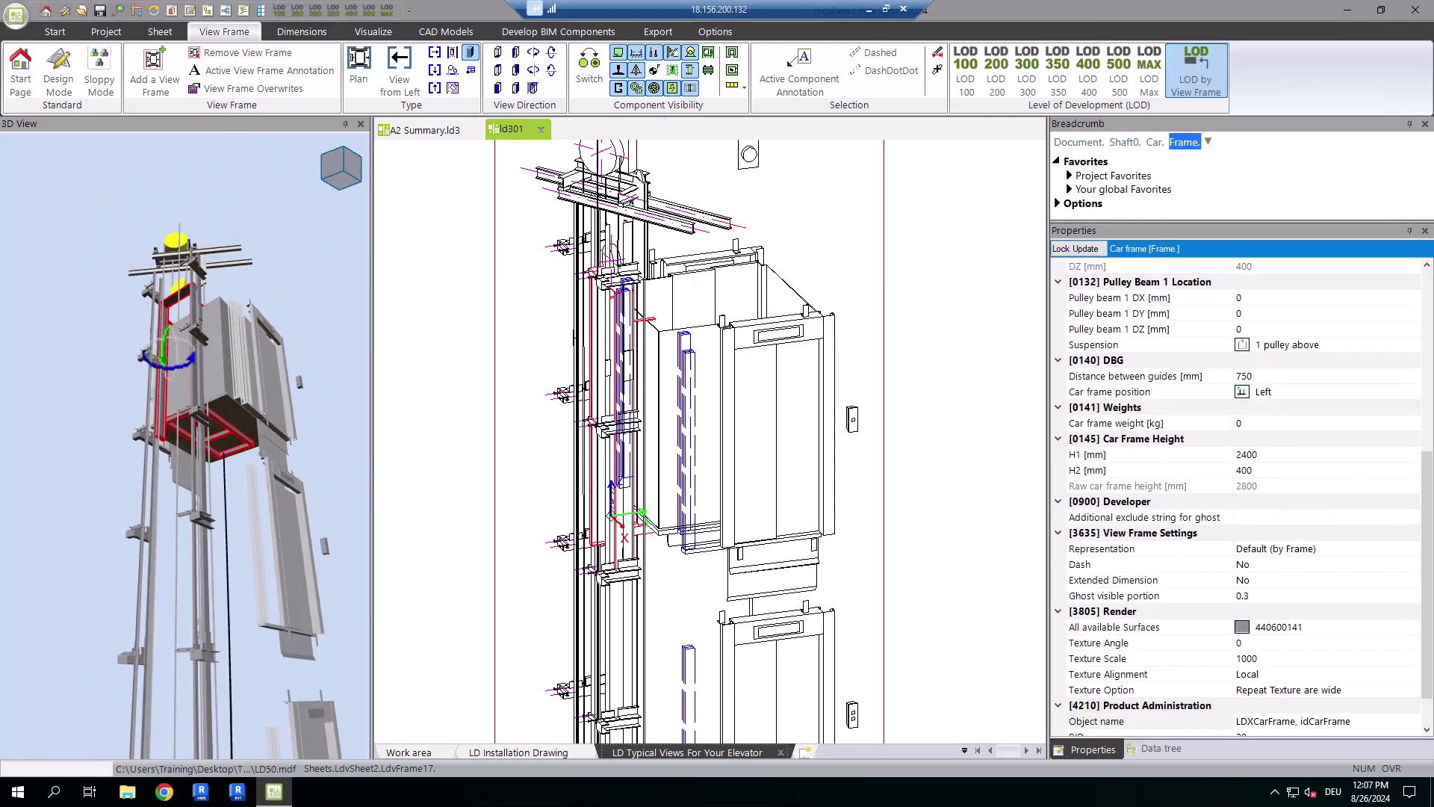
# Step: Tick Ri for levels 9000 and 3000, untick Re for 12000 and 0, and close
pyautogui.click(519, 752)
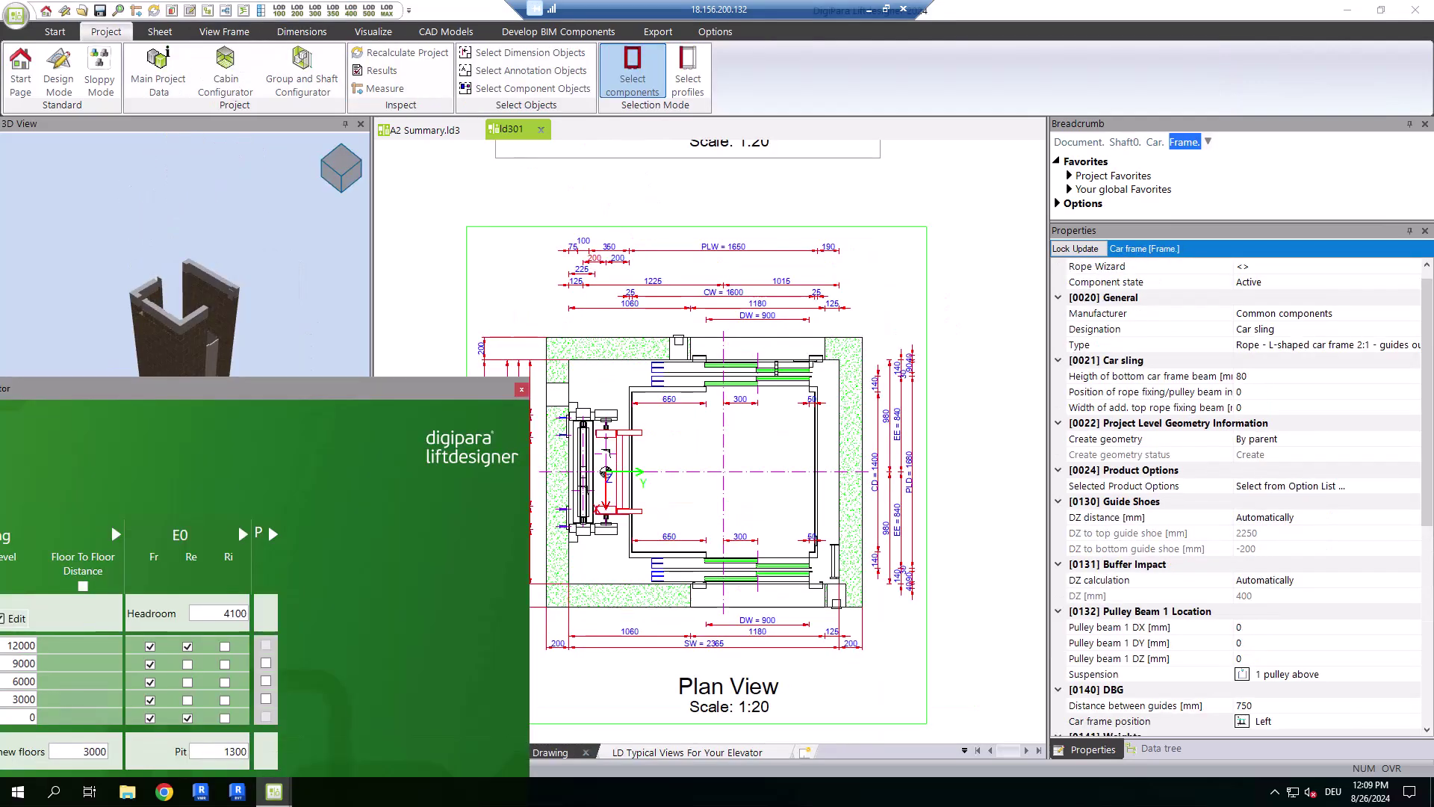
pyautogui.click(225, 664)
pyautogui.click(225, 700)
pyautogui.click(188, 646)
pyautogui.click(187, 718)
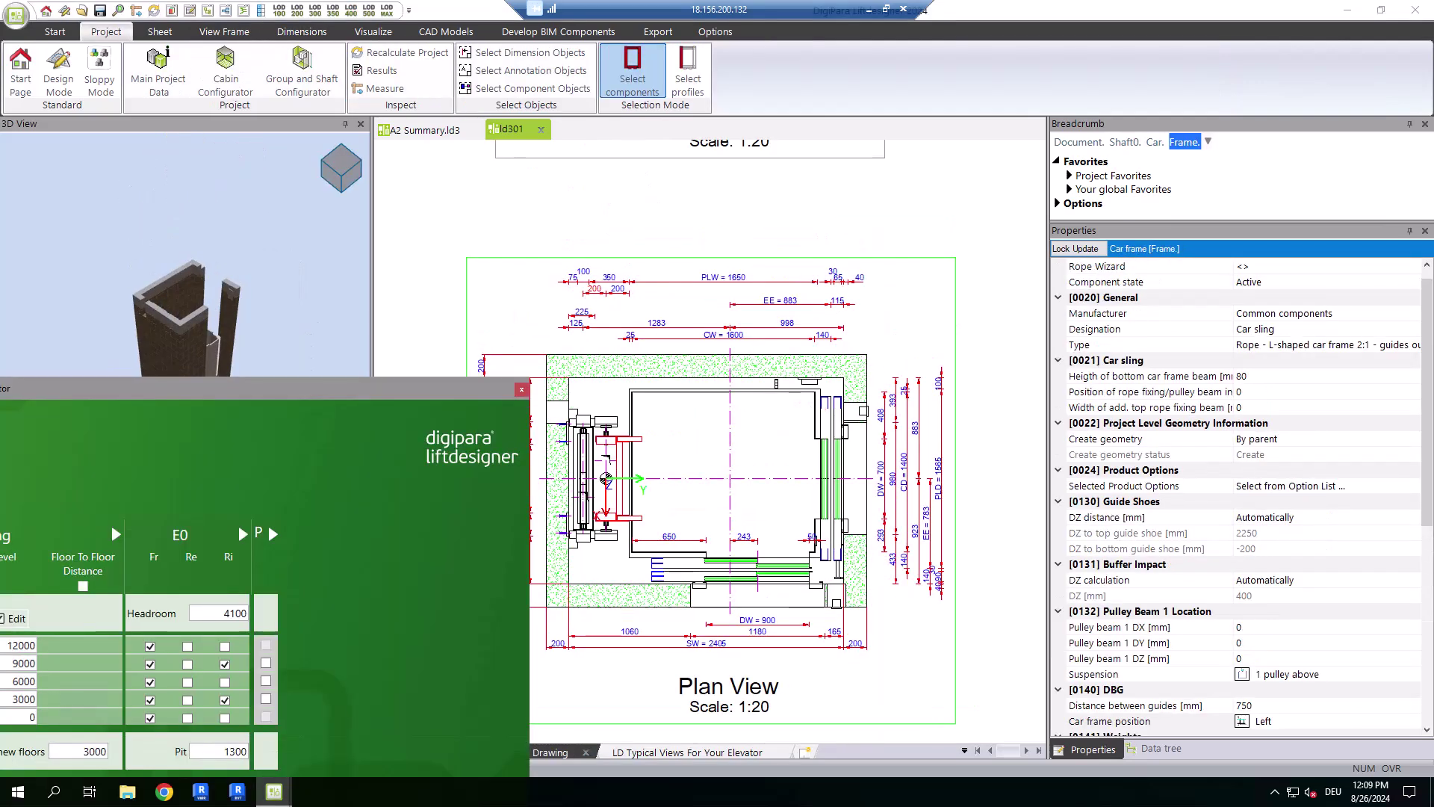
pyautogui.click(396, 724)
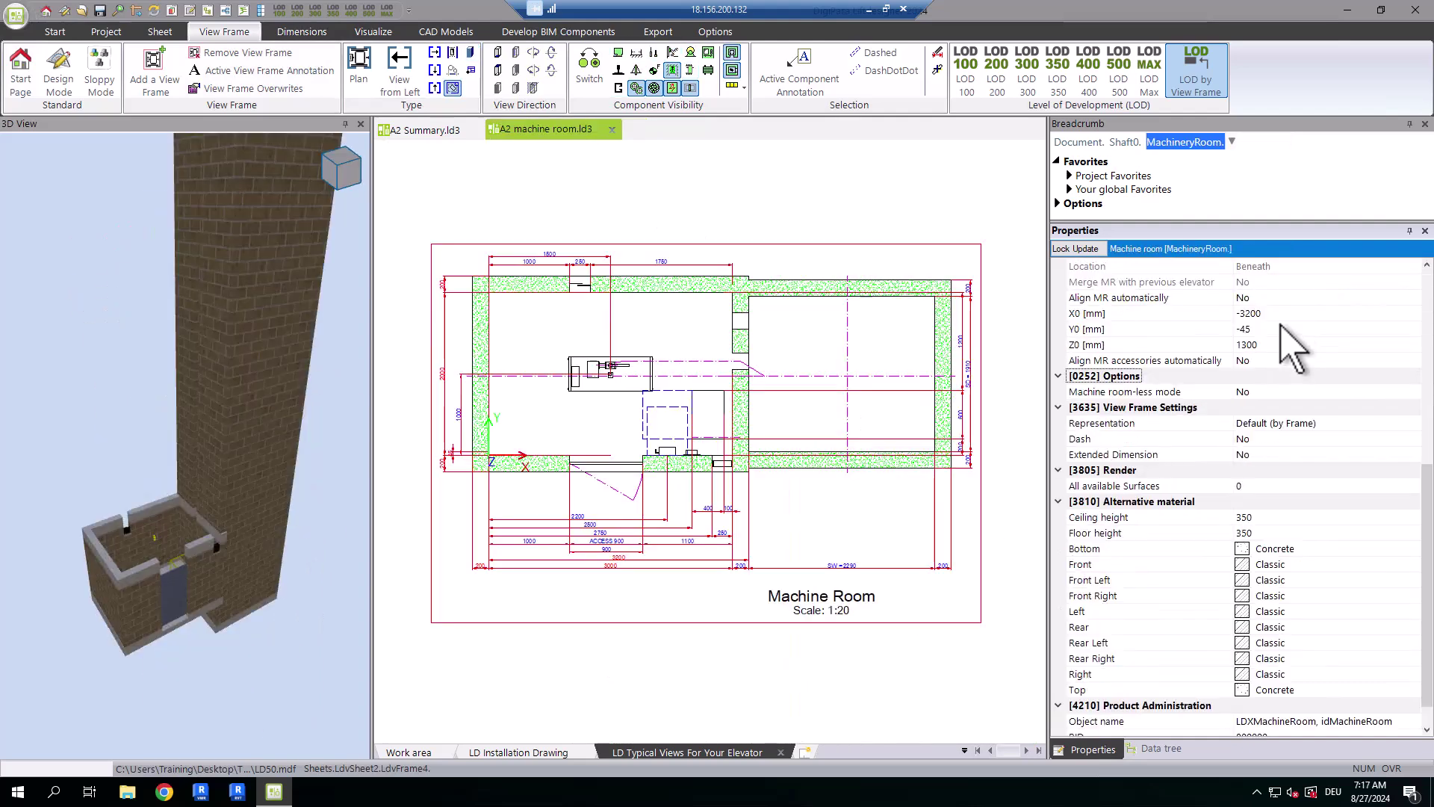
# Step: Position the machine room at X0 -4000, Y0 1000 and set machine room-less mode to Yes
pyautogui.click(1280, 313)
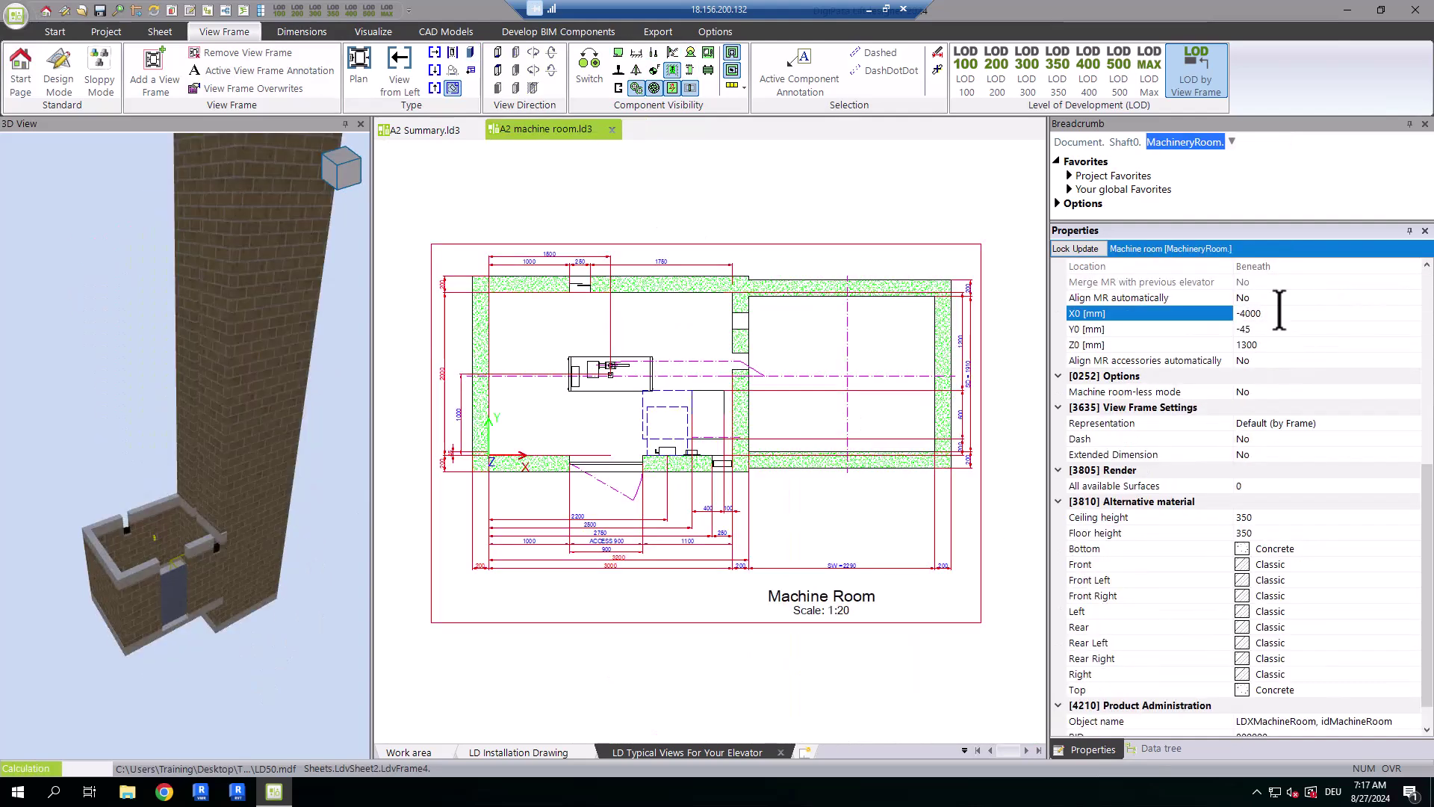
pyautogui.click(1315, 329)
pyautogui.write('100')
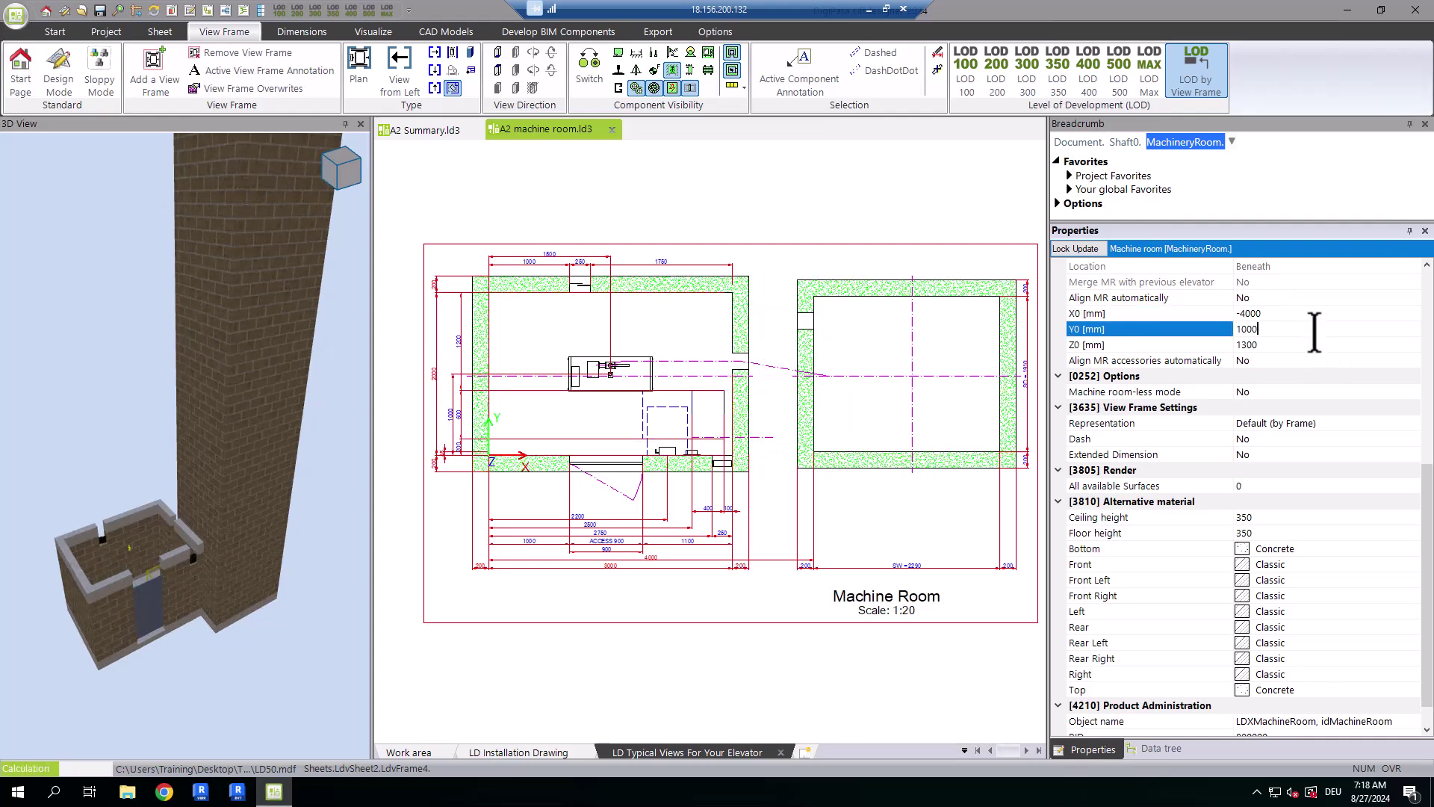
pyautogui.write('0')
pyautogui.press('Return')
pyautogui.click(1270, 391)
pyautogui.click(1278, 448)
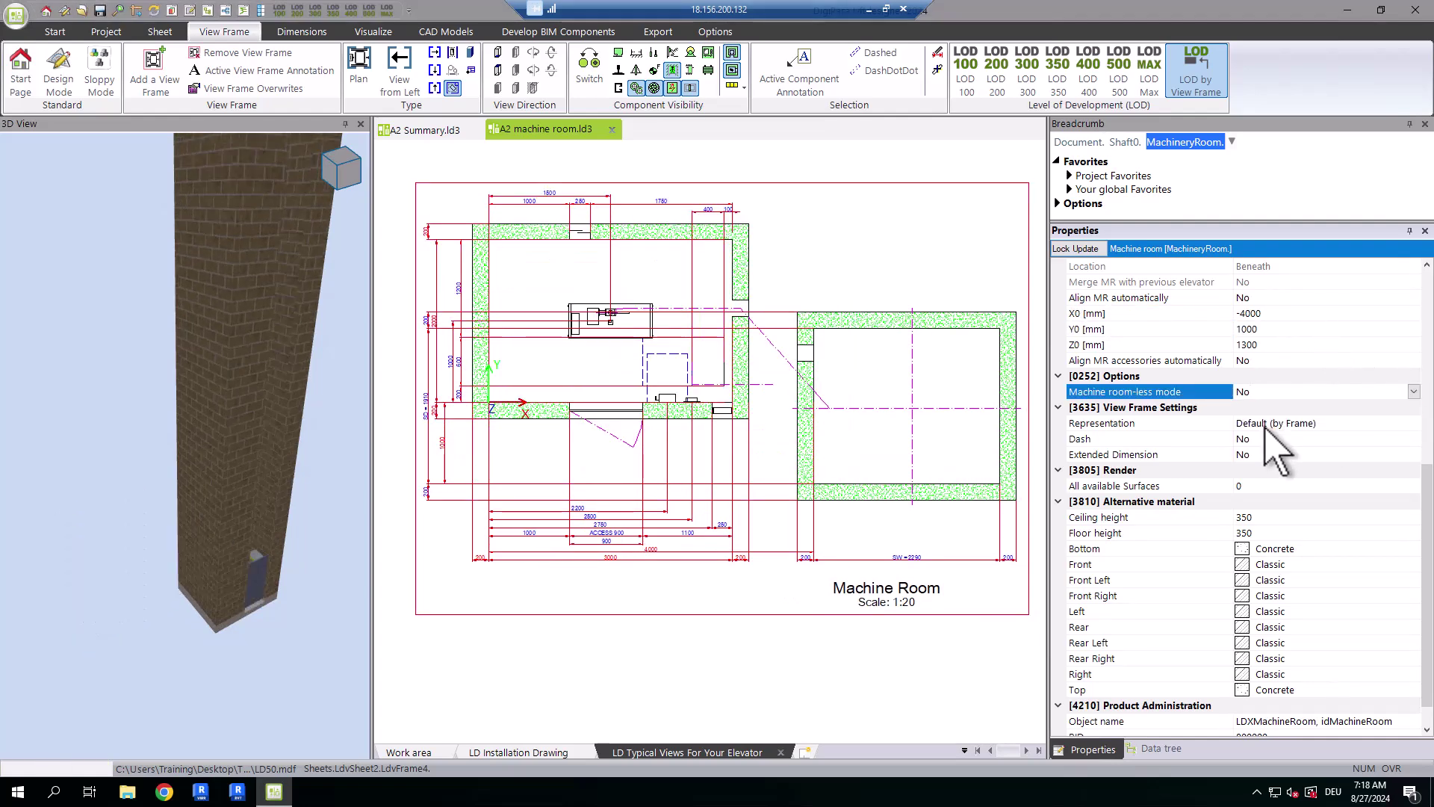
# Step: Shift the power receiving box left along the bottom wall, then select the lamp in the right wall
pyautogui.scroll(4, 459, 269)
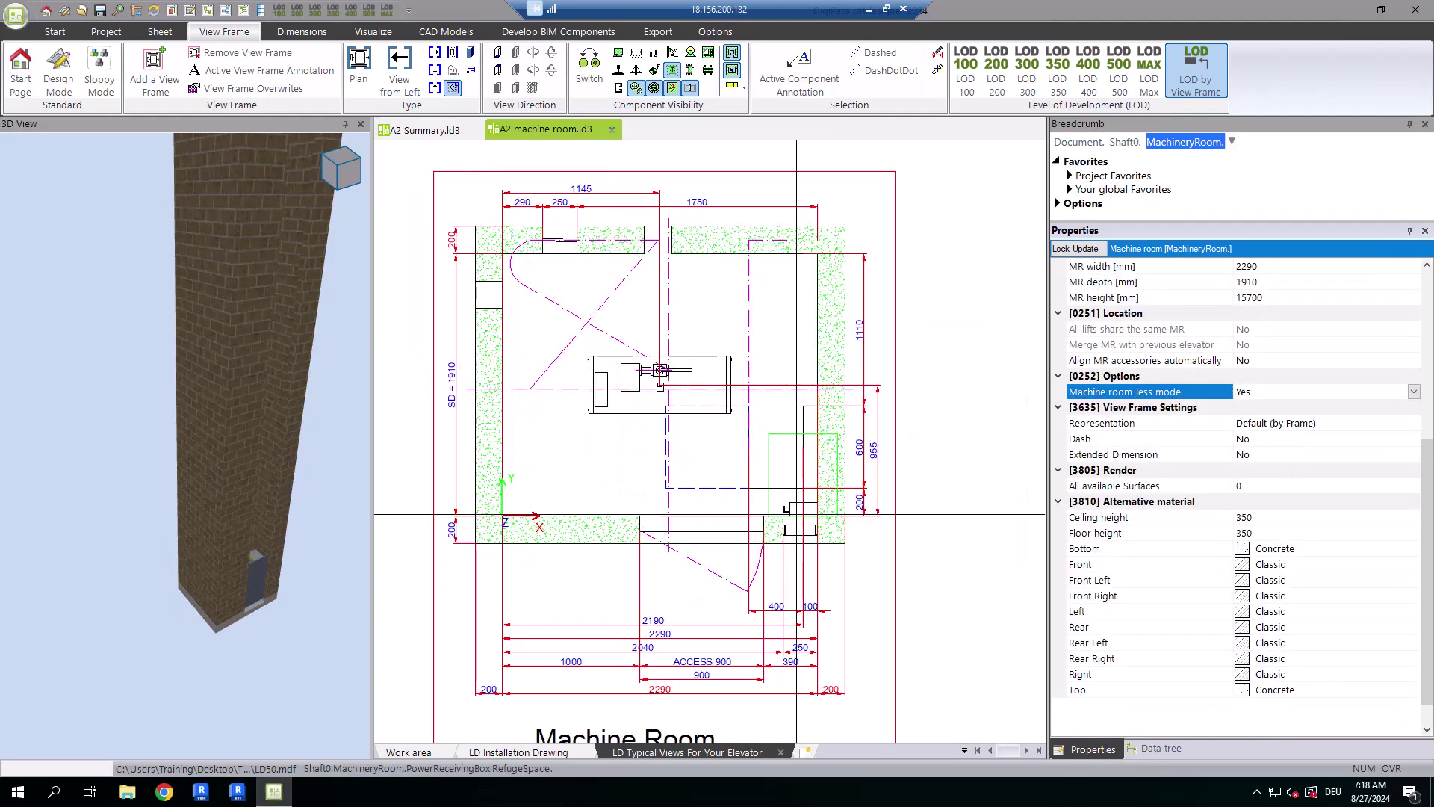
pyautogui.moveTo(800, 506); pyautogui.dragTo(604, 517)
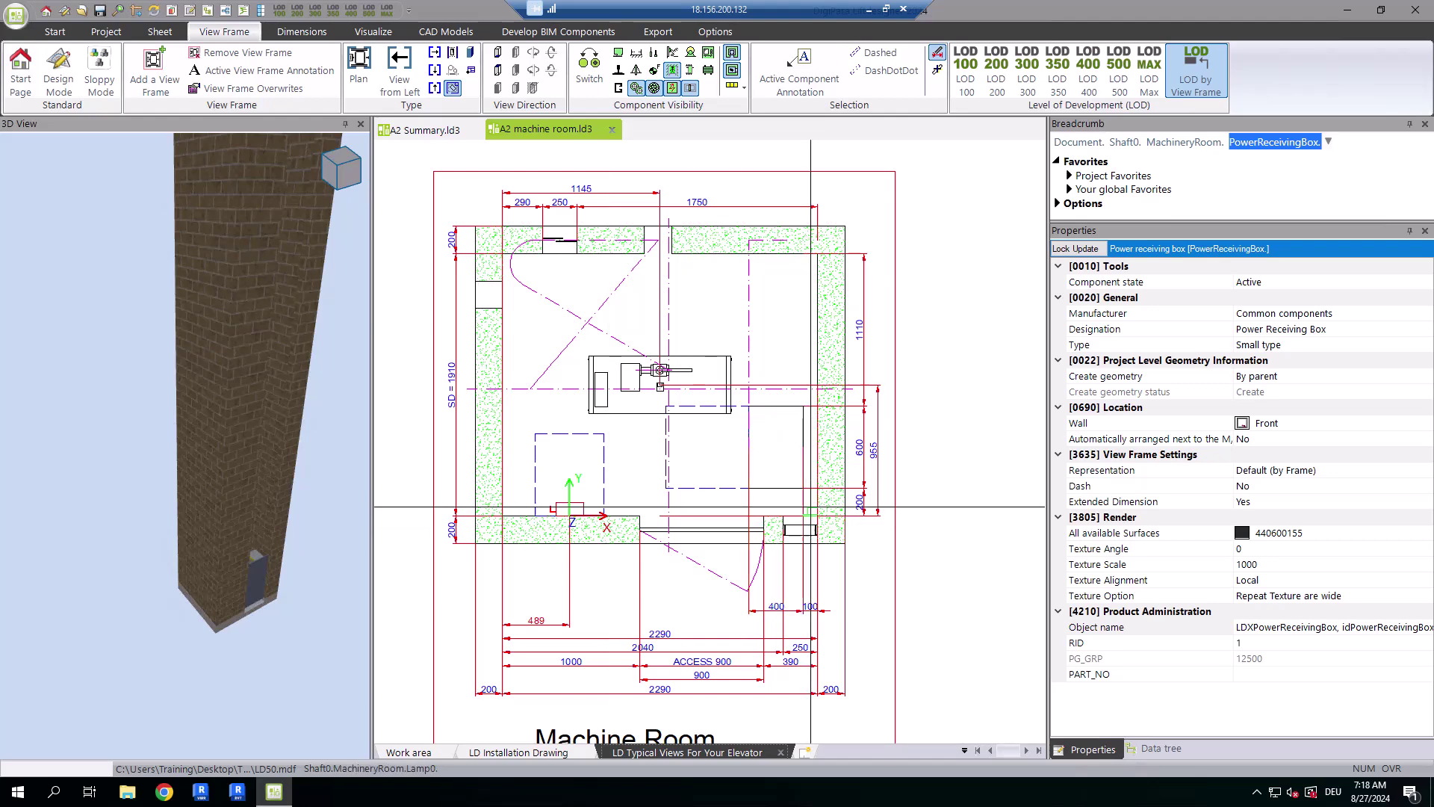
pyautogui.click(828, 444)
pyautogui.click(829, 444)
pyautogui.click(828, 445)
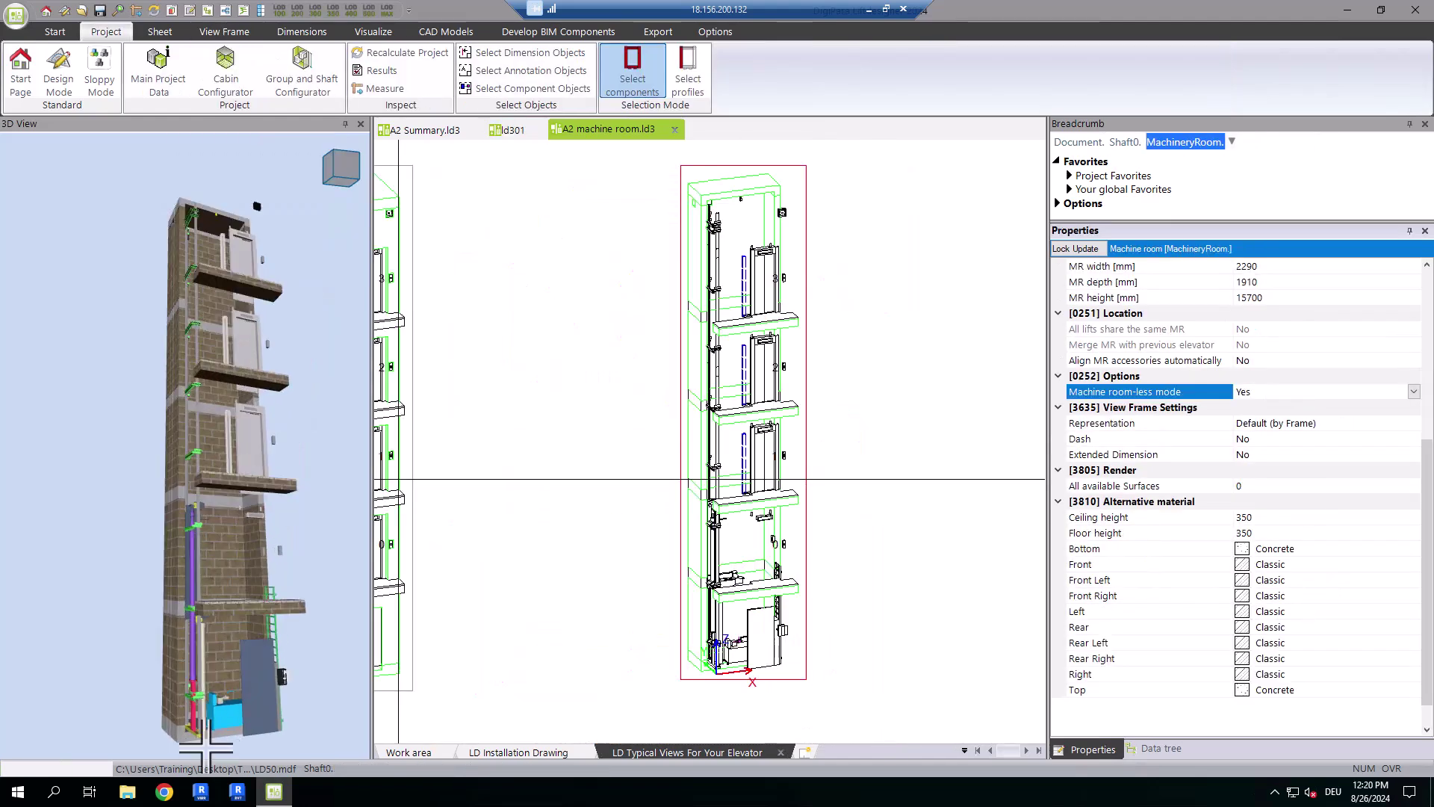
pyautogui.scroll(3, 205, 747)
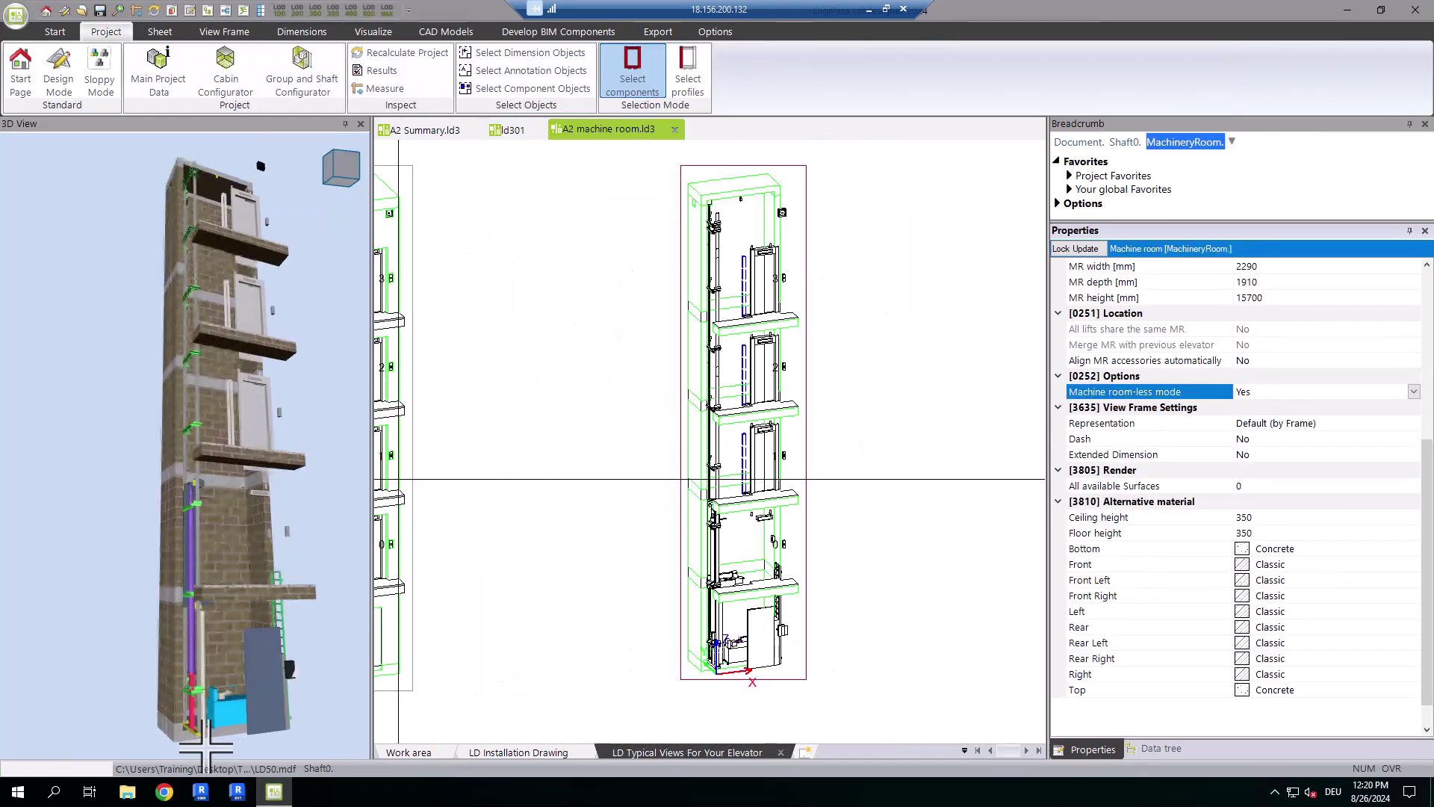